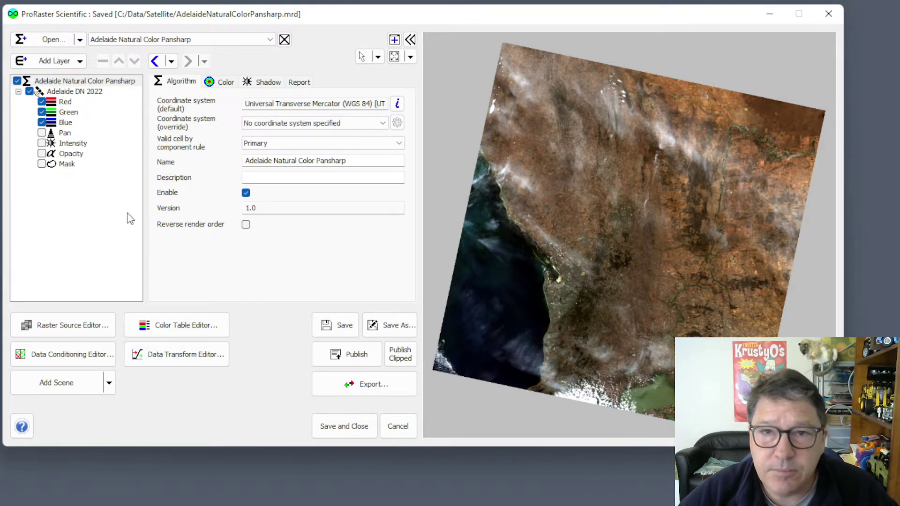
# Review the Red component's available fields and spectral bands, keeping Spectral DN and Band 4 - Red.
pyautogui.click(65, 102)
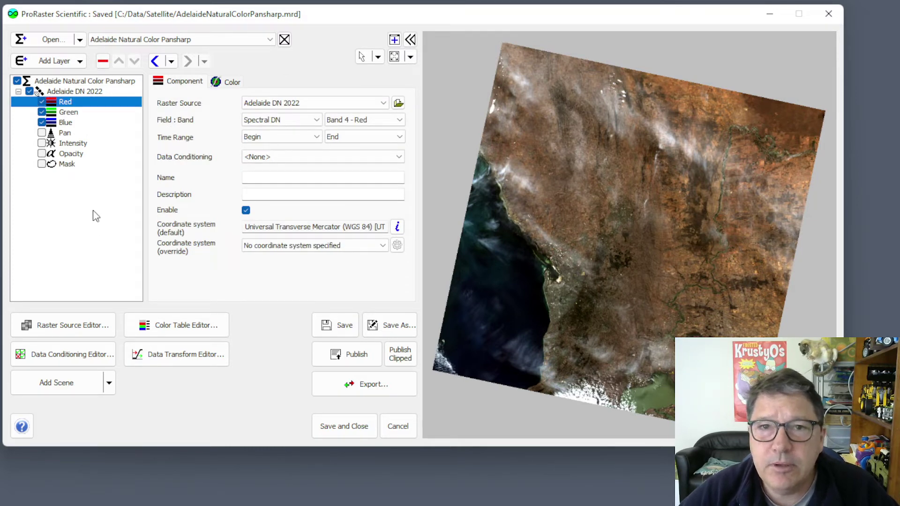
pyautogui.click(317, 120)
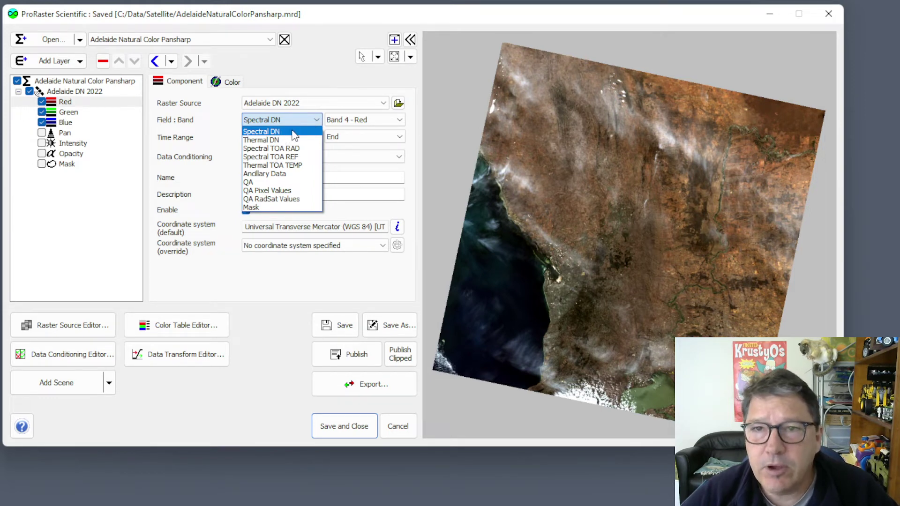
pyautogui.click(294, 135)
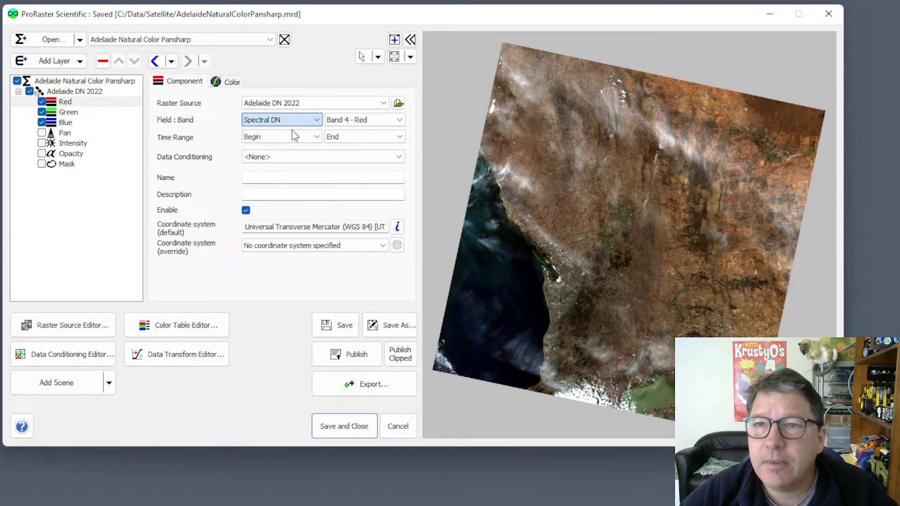
pyautogui.click(374, 120)
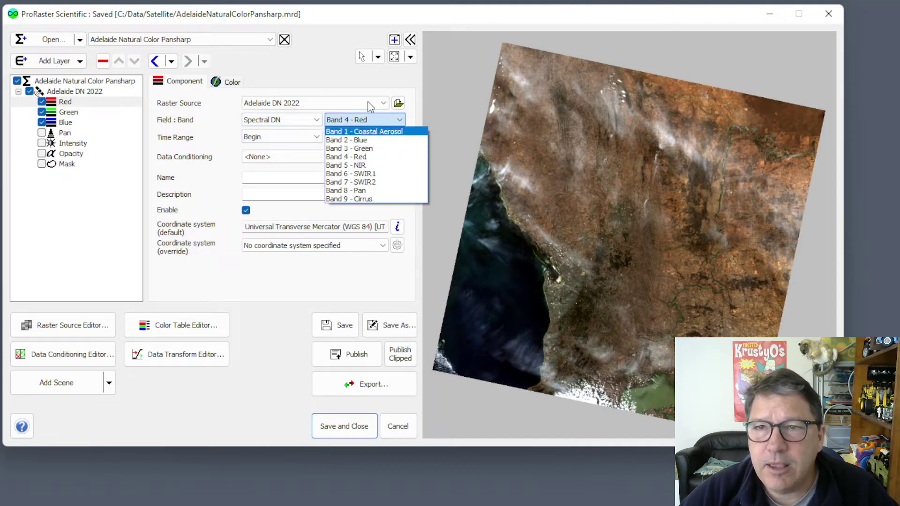
pyautogui.click(374, 84)
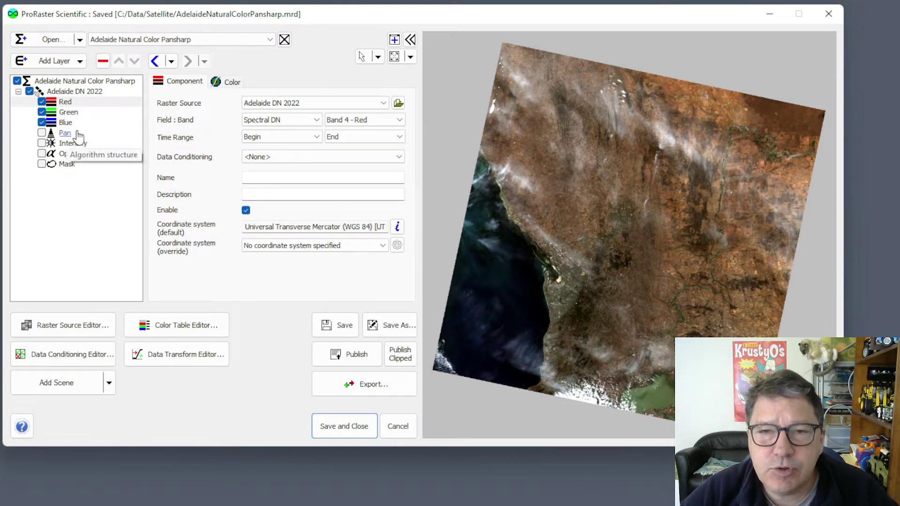
# Assign the Spectral DN field and Band 8 - Pan to the Pan component, check its color settings and enable it.
pyautogui.click(67, 134)
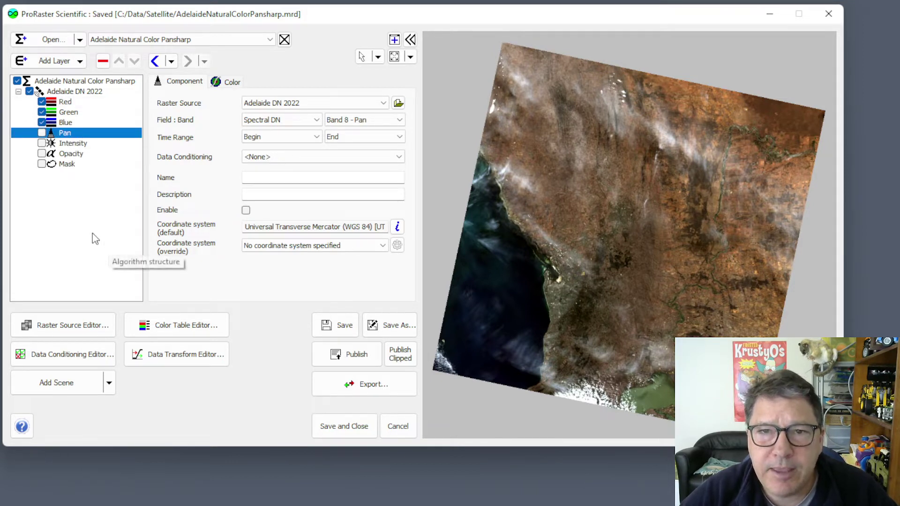
pyautogui.click(317, 121)
pyautogui.click(310, 132)
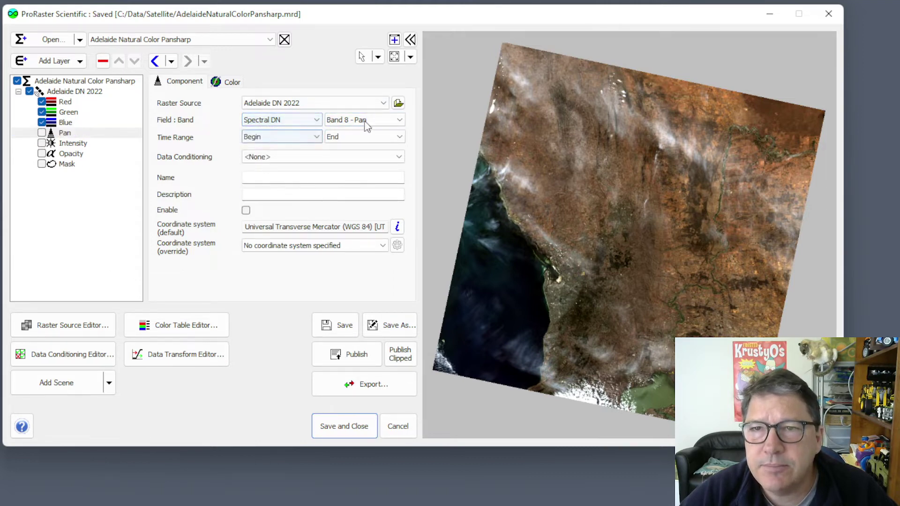
pyautogui.click(375, 121)
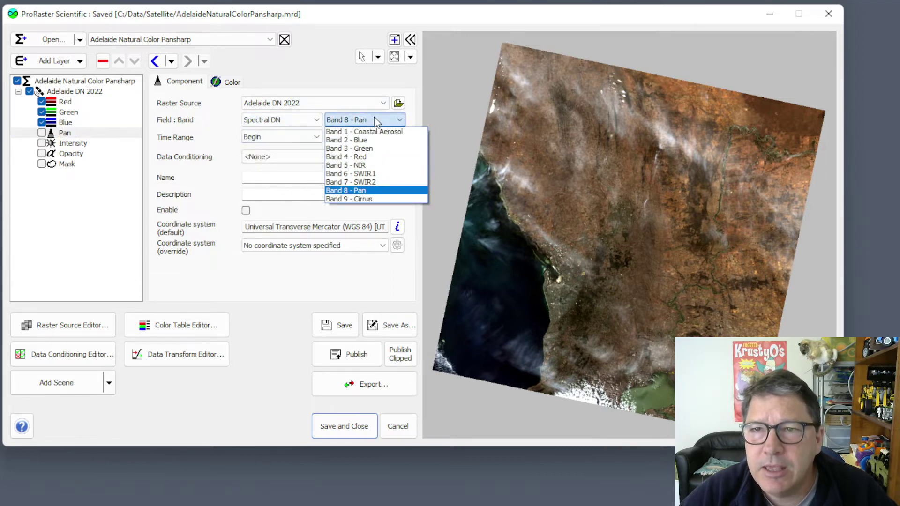
pyautogui.click(359, 191)
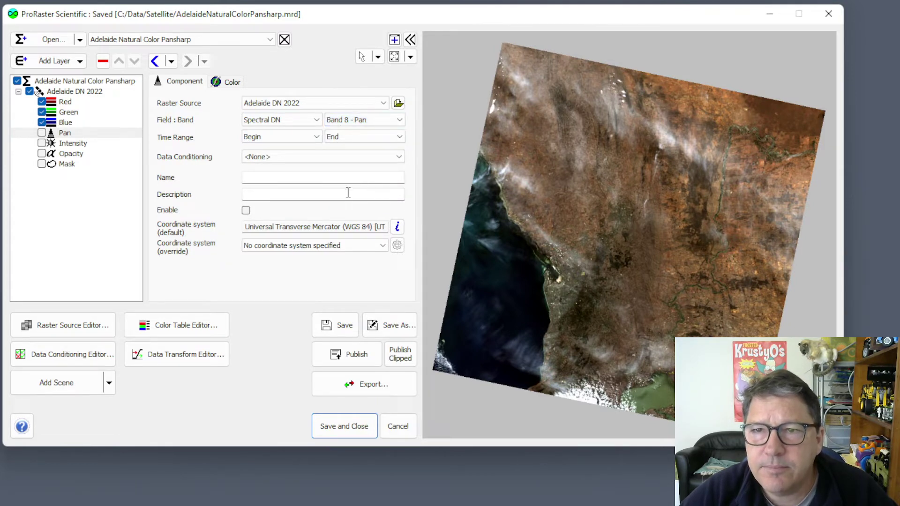
pyautogui.click(231, 83)
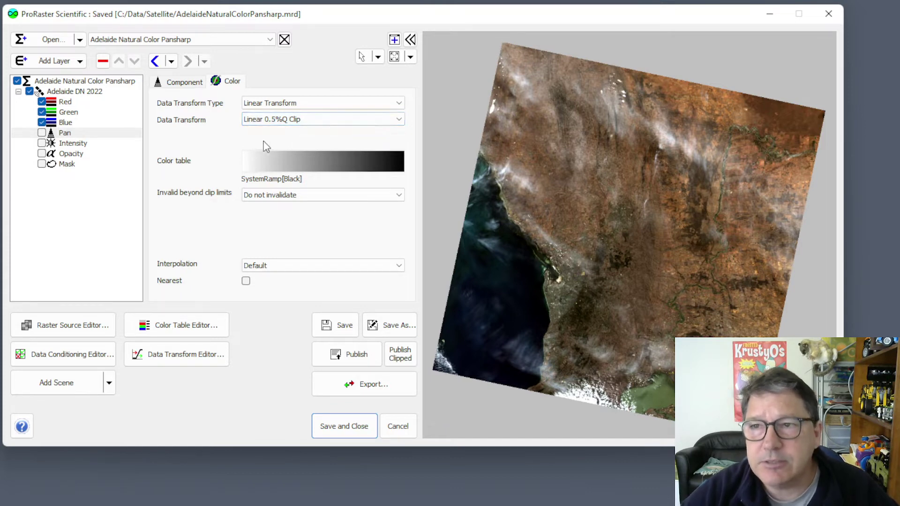
pyautogui.click(42, 133)
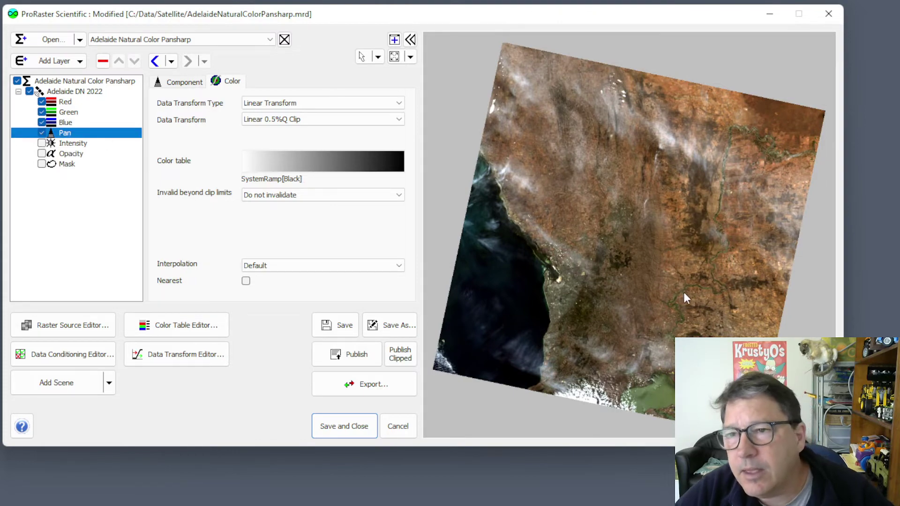
# Compare the riverside town in close-up with the Pan component disabled and enabled, leaving it enabled.
pyautogui.moveTo(685, 292); pyautogui.dragTo(657, 281)
pyautogui.scroll(5, 658, 281)
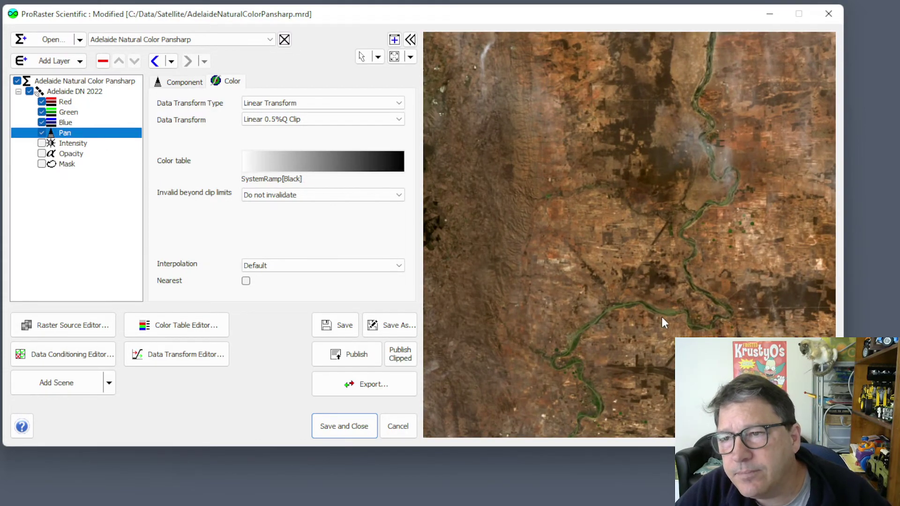
pyautogui.scroll(6, 567, 336)
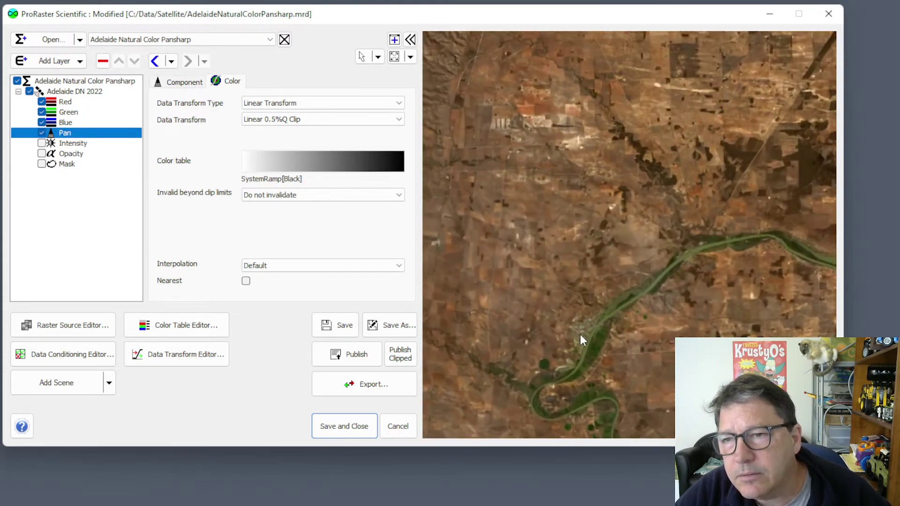
pyautogui.scroll(2, 605, 209)
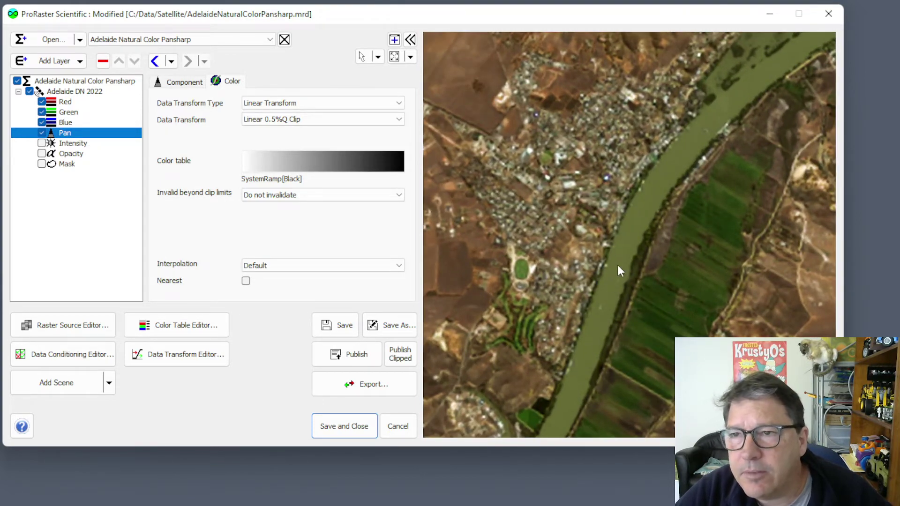
pyautogui.click(42, 134)
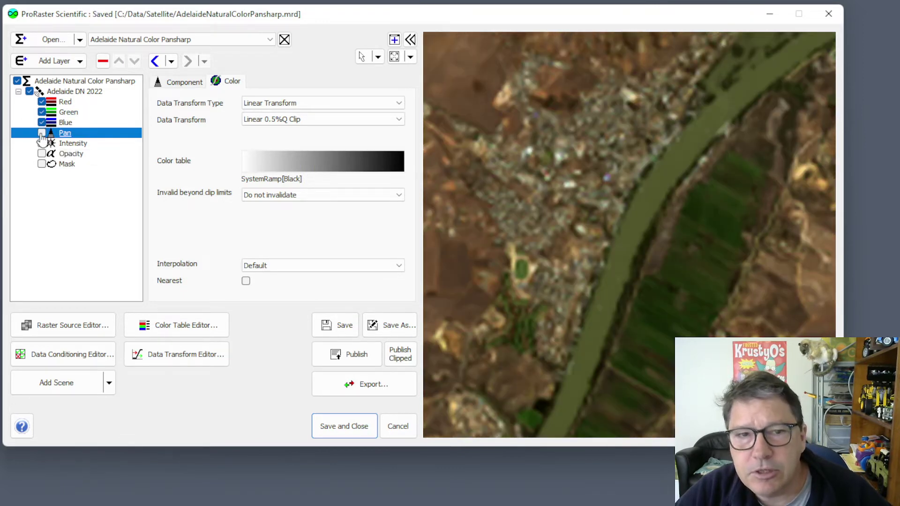
pyautogui.click(42, 134)
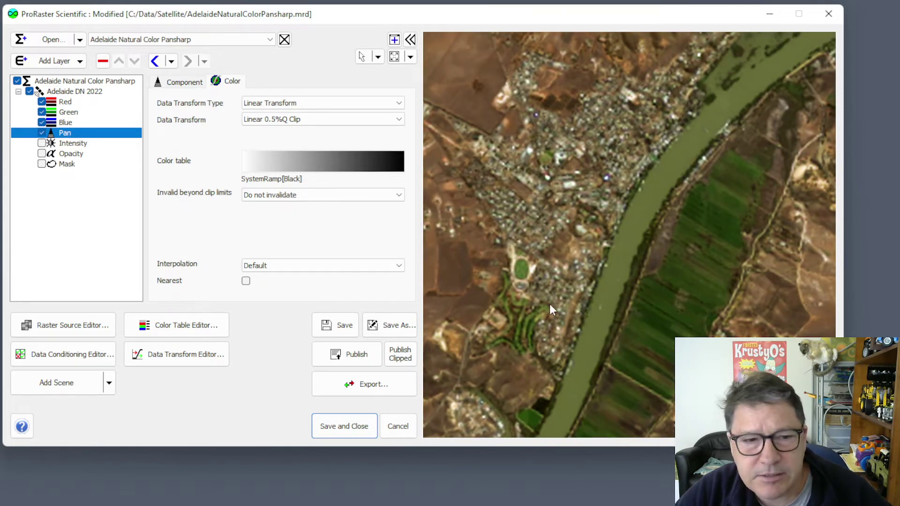
pyautogui.click(42, 134)
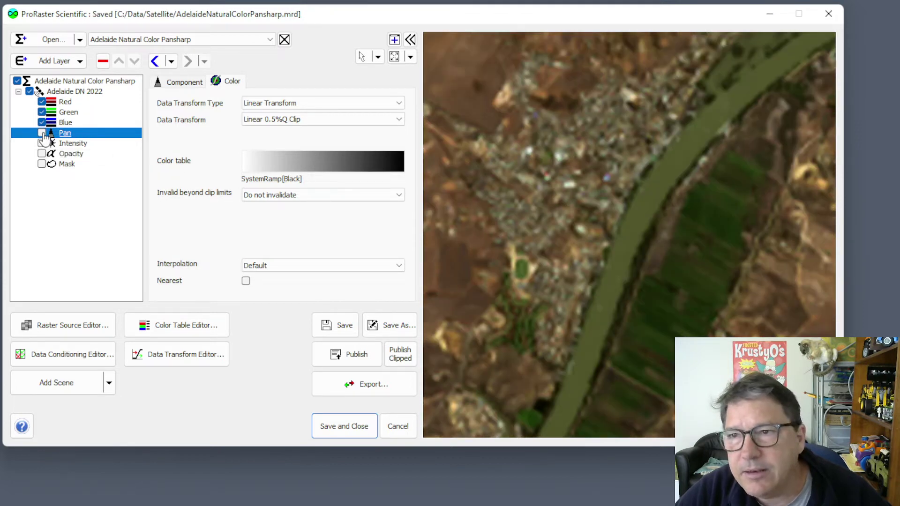
pyautogui.click(42, 133)
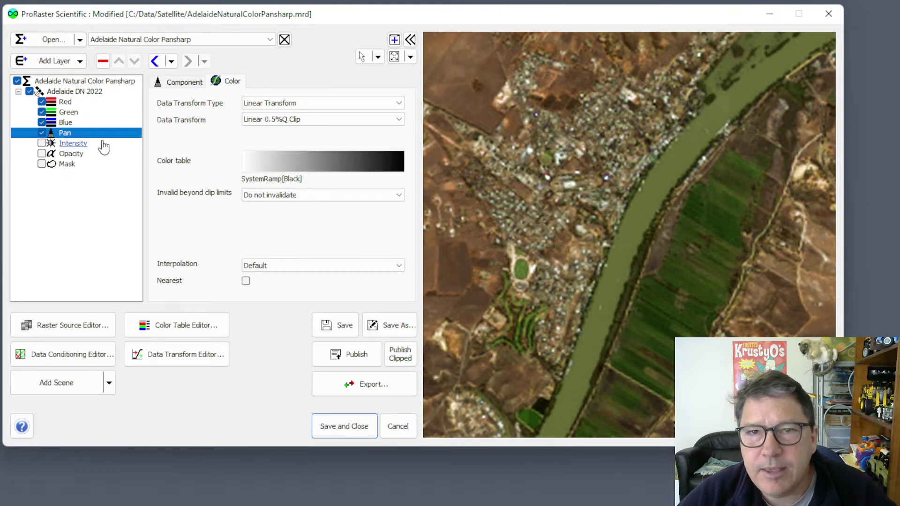
# Compare the colors of the full Adelaide scene with pansharpening off and on, leaving the Pan component enabled.
pyautogui.scroll(-3, 660, 207)
pyautogui.scroll(-5, 660, 212)
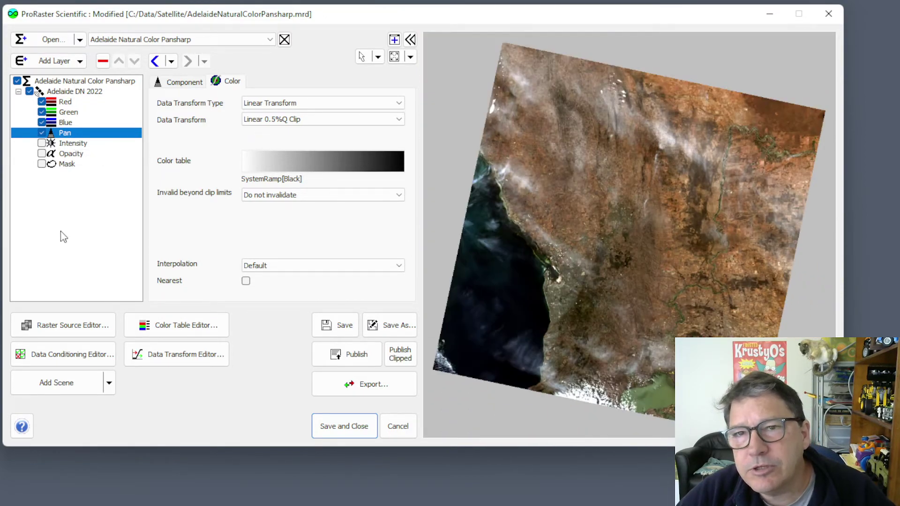
pyautogui.click(42, 134)
pyautogui.click(41, 133)
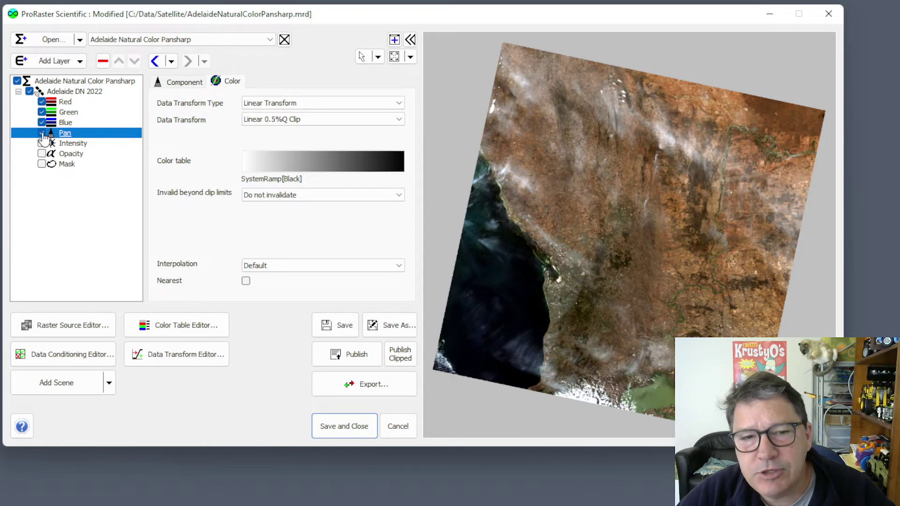
pyautogui.click(42, 133)
pyautogui.click(42, 133)
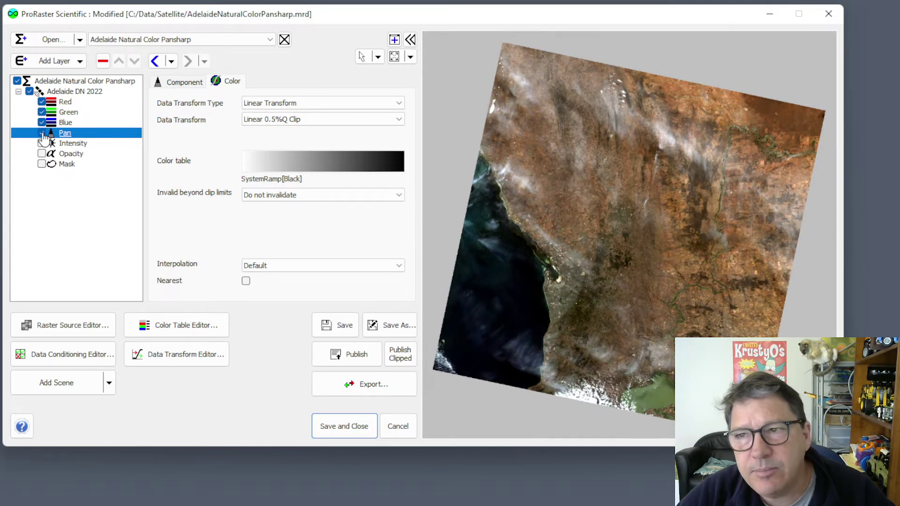
# Enable the Mask component with the Mask field and the Land (Clear) band.
pyautogui.click(68, 165)
pyautogui.click(302, 120)
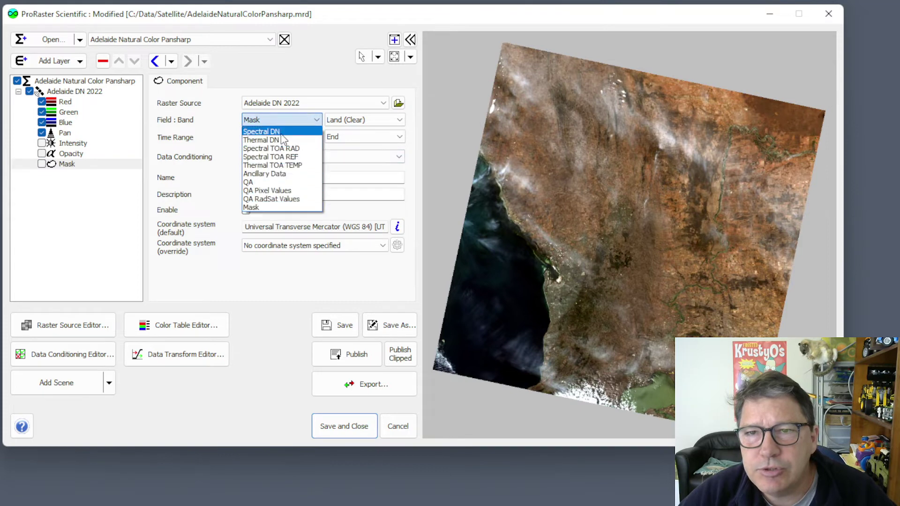
pyautogui.click(284, 207)
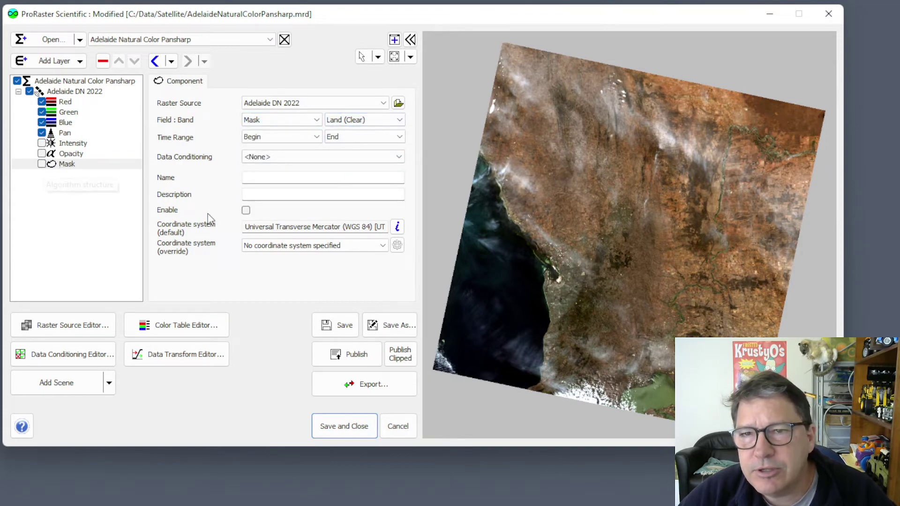
pyautogui.click(245, 210)
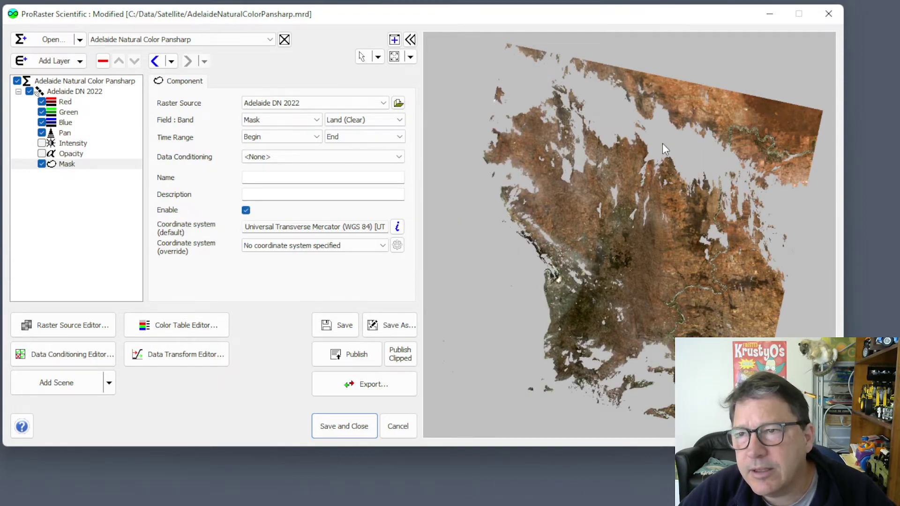
# Examine the masked, pansharpened imagery in detail around the Adelaide city grid and the parkland north of it.
pyautogui.scroll(5, 707, 288)
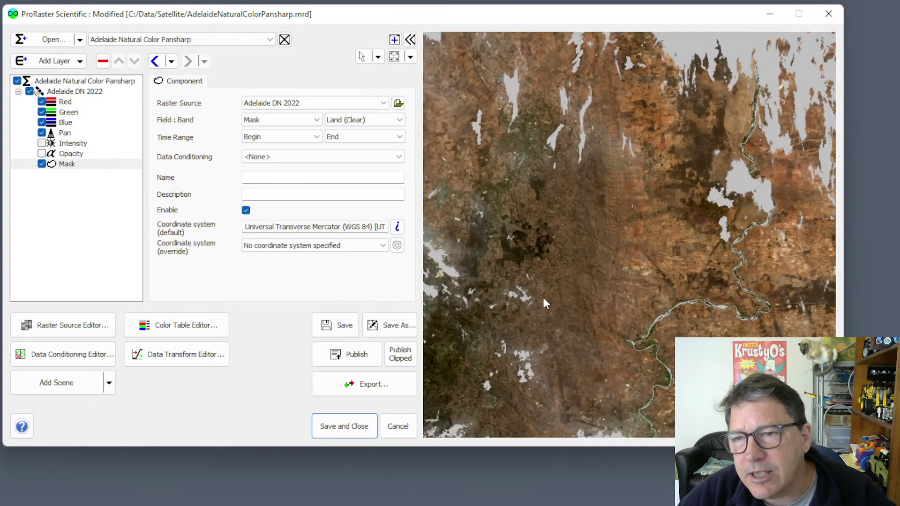
pyautogui.scroll(5, 583, 275)
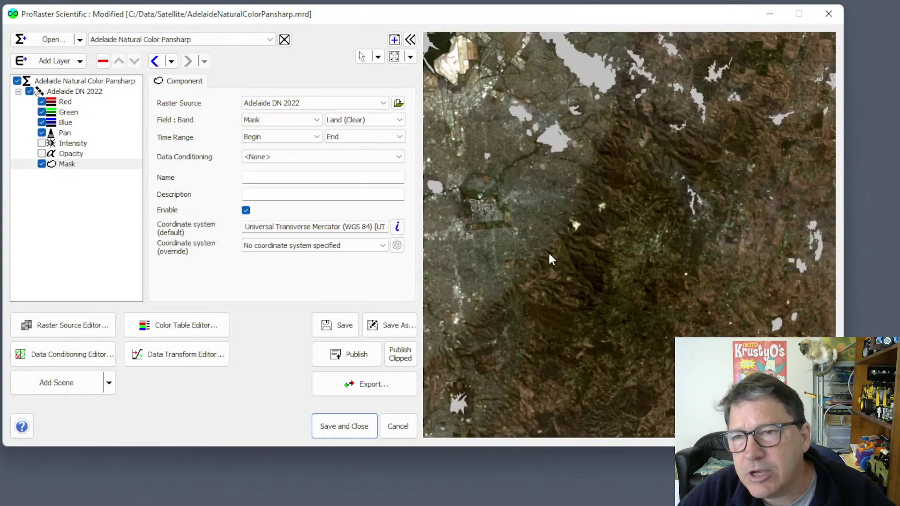
pyautogui.scroll(5, 546, 251)
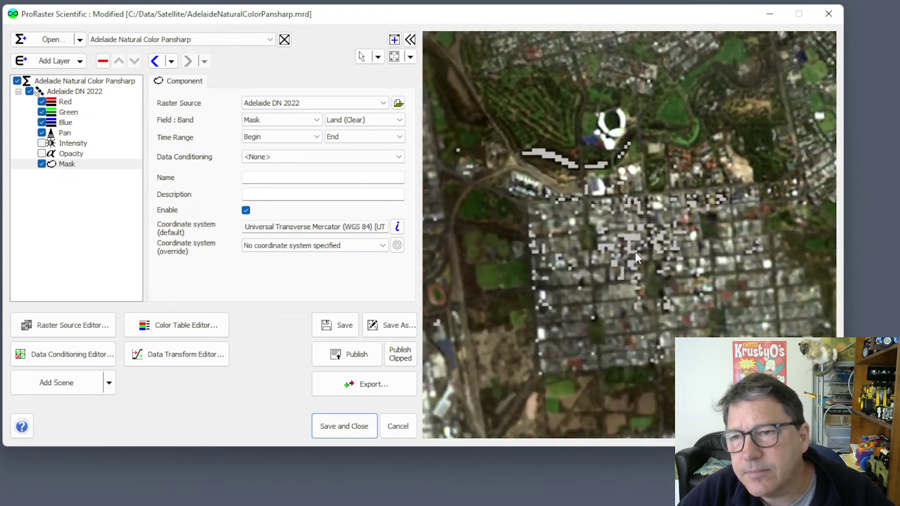
pyautogui.moveTo(585, 136); pyautogui.dragTo(636, 279)
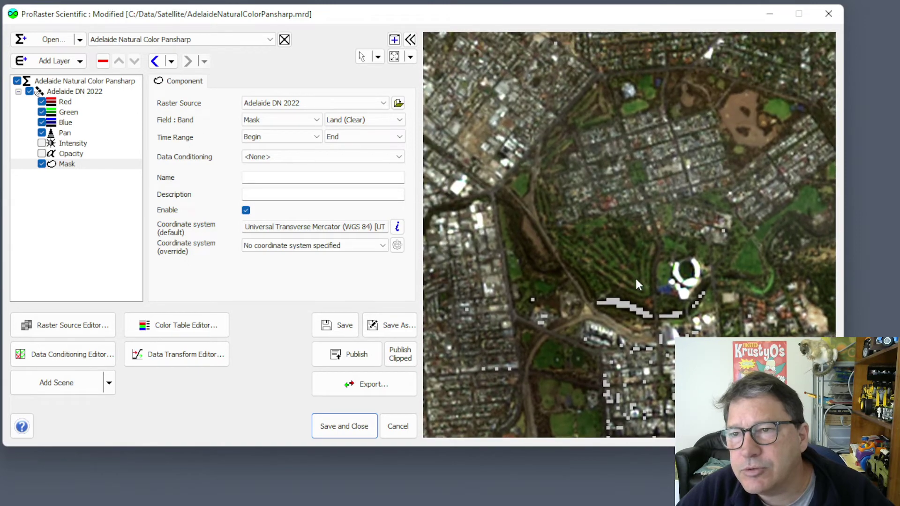
pyautogui.scroll(3, 637, 264)
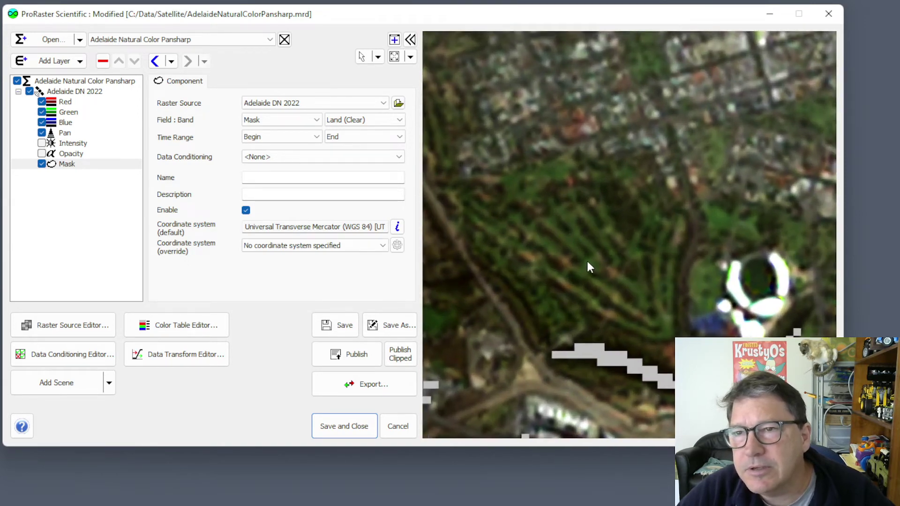
pyautogui.moveTo(588, 262); pyautogui.dragTo(621, 279)
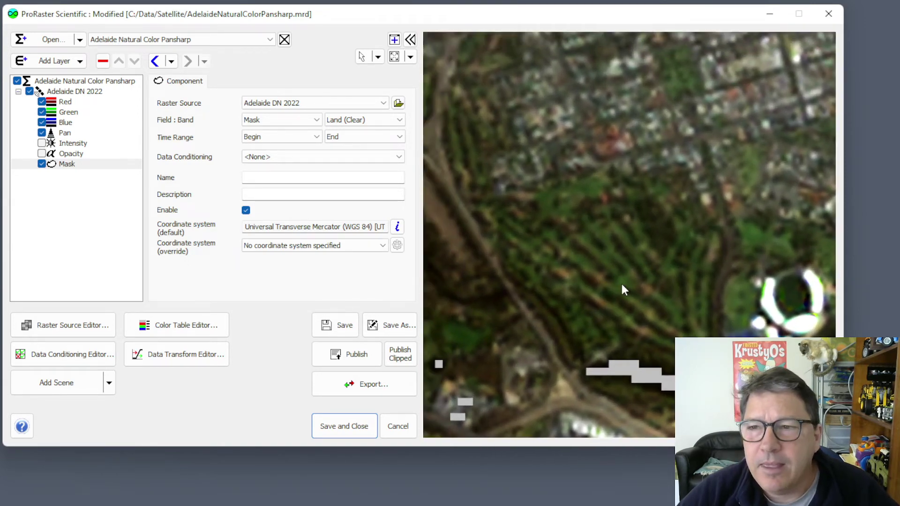
pyautogui.scroll(-10, 649, 268)
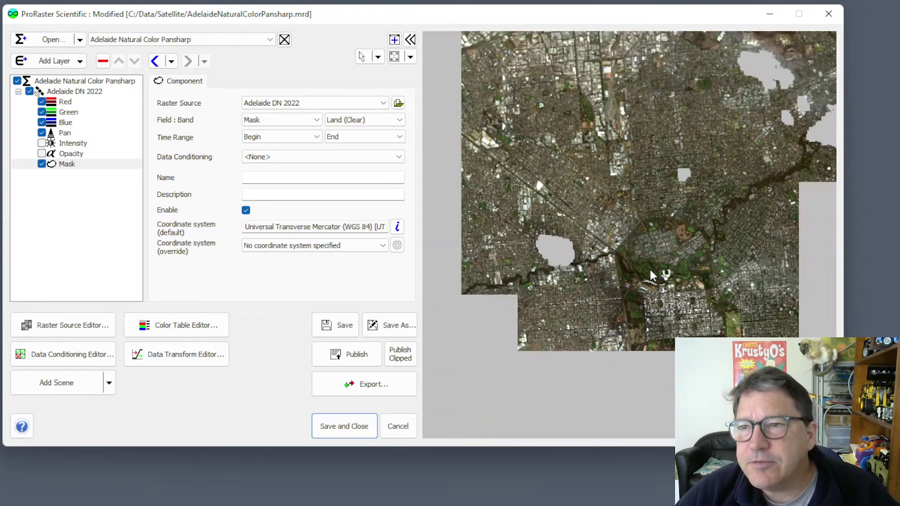
pyautogui.scroll(-10, 651, 271)
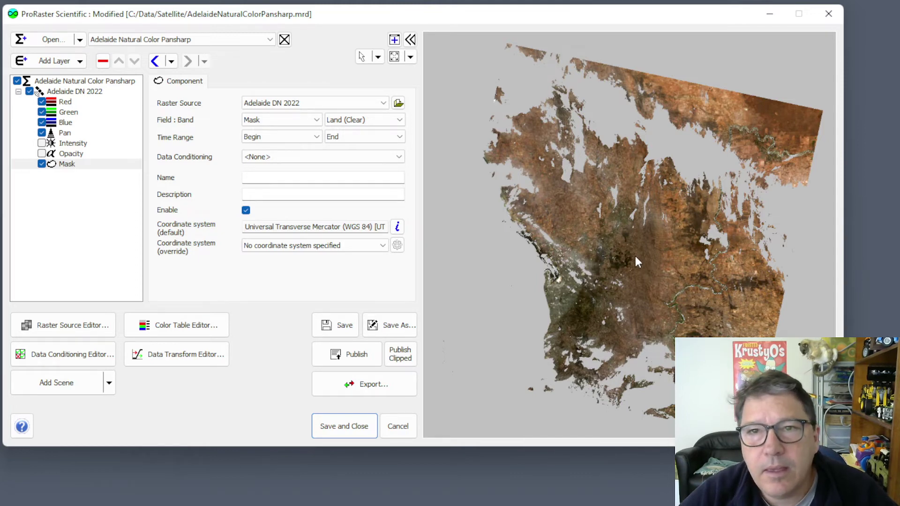
# Switch to the SW WA Surface Reflectance 2022 algorithm and show its Red component's source settings.
pyautogui.click(173, 40)
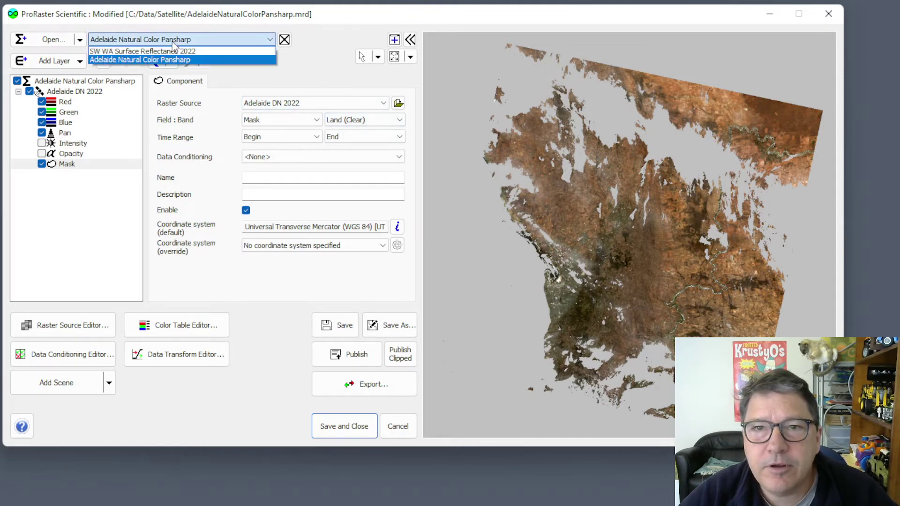
pyautogui.click(154, 51)
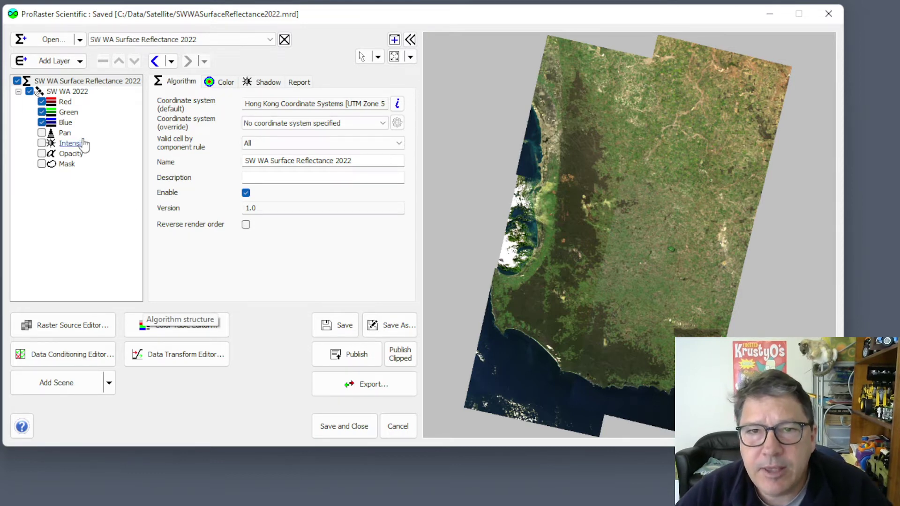
pyautogui.click(65, 102)
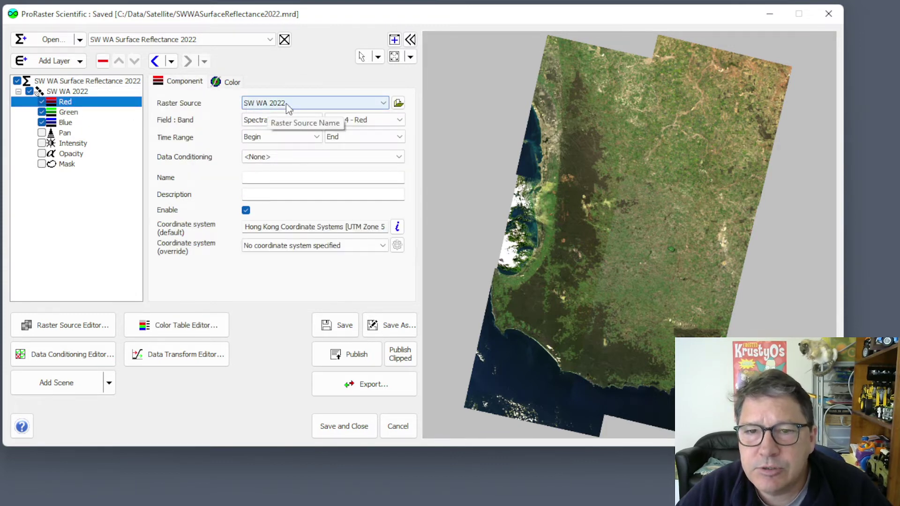
# Review the SW WA 2022 raster source's file list, preview its first raster, and check the Red component's band choices.
pyautogui.click(76, 331)
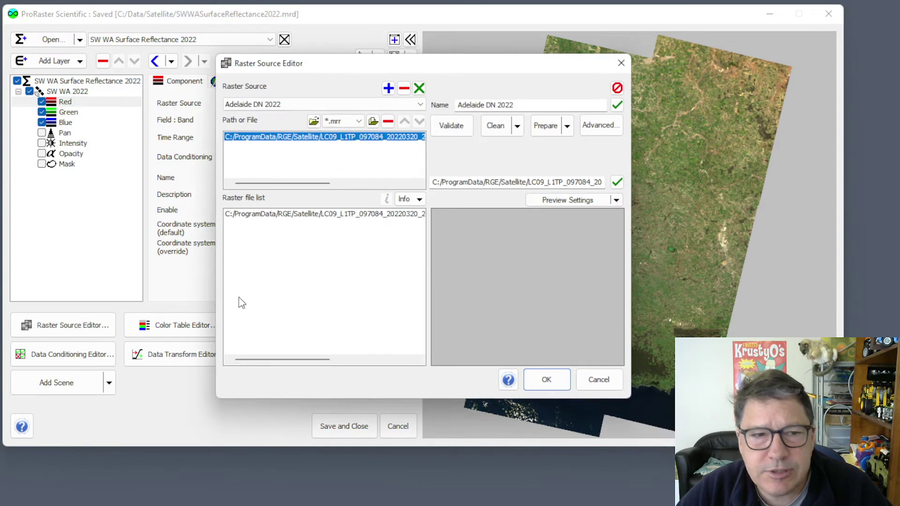
pyautogui.click(324, 106)
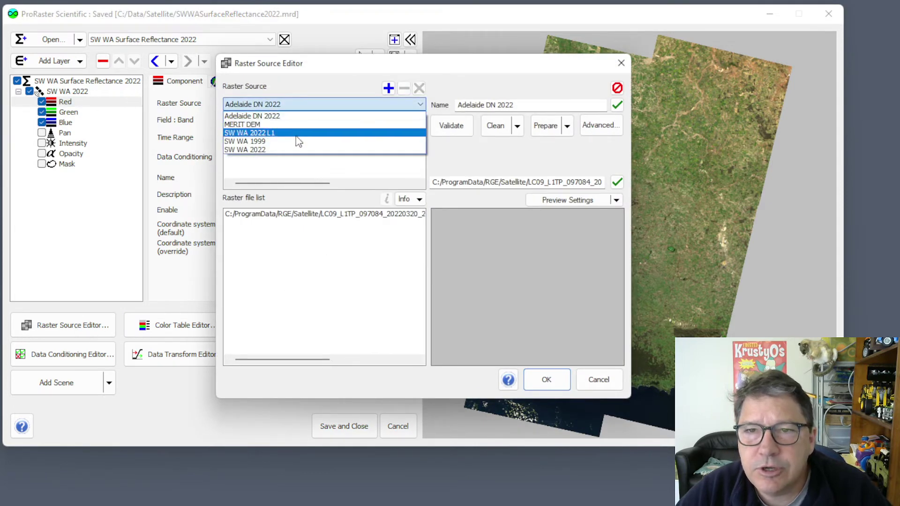
pyautogui.click(294, 150)
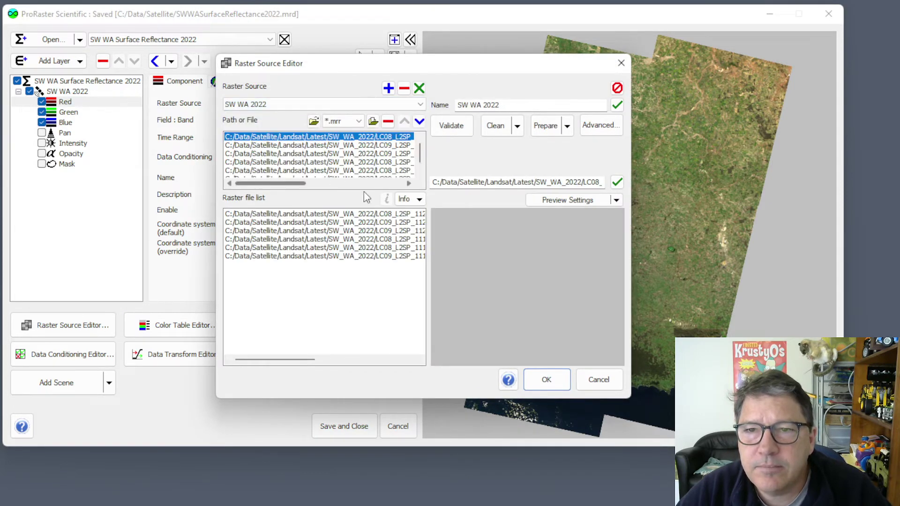
pyautogui.click(323, 215)
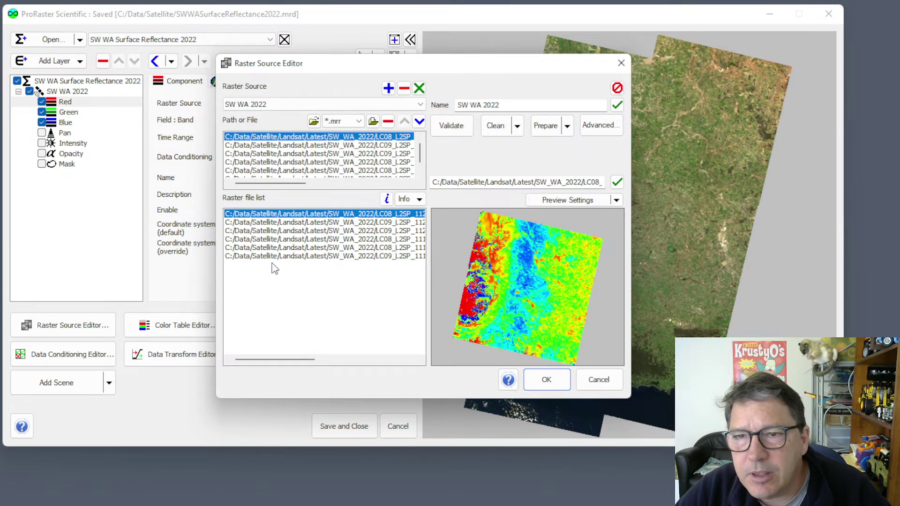
pyautogui.moveTo(278, 361); pyautogui.dragTo(333, 371)
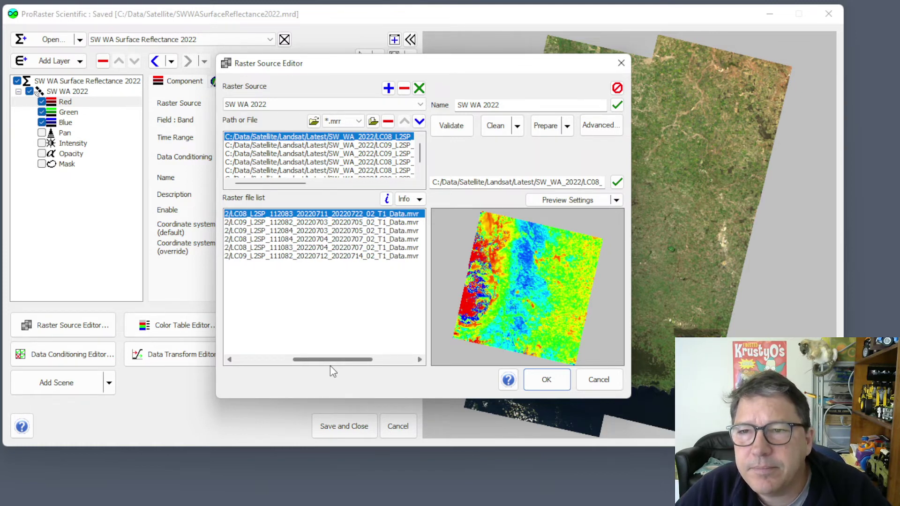
pyautogui.click(598, 380)
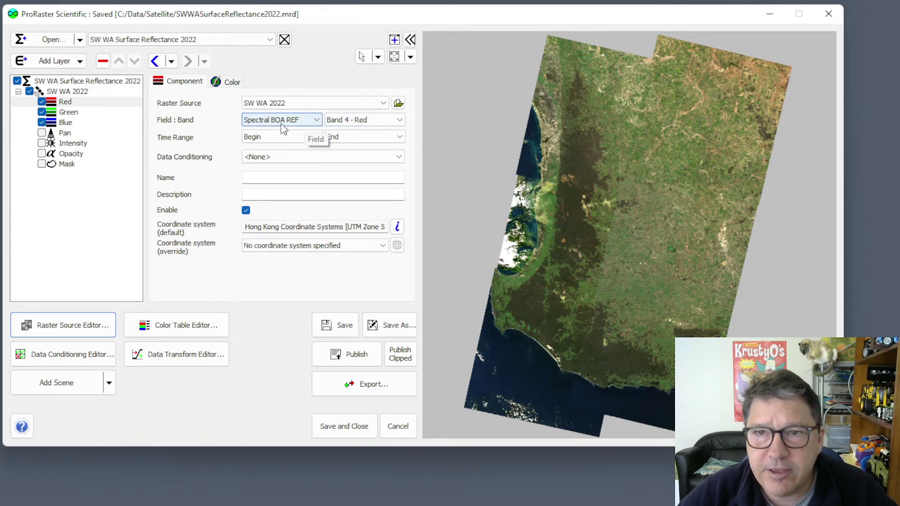
pyautogui.click(378, 123)
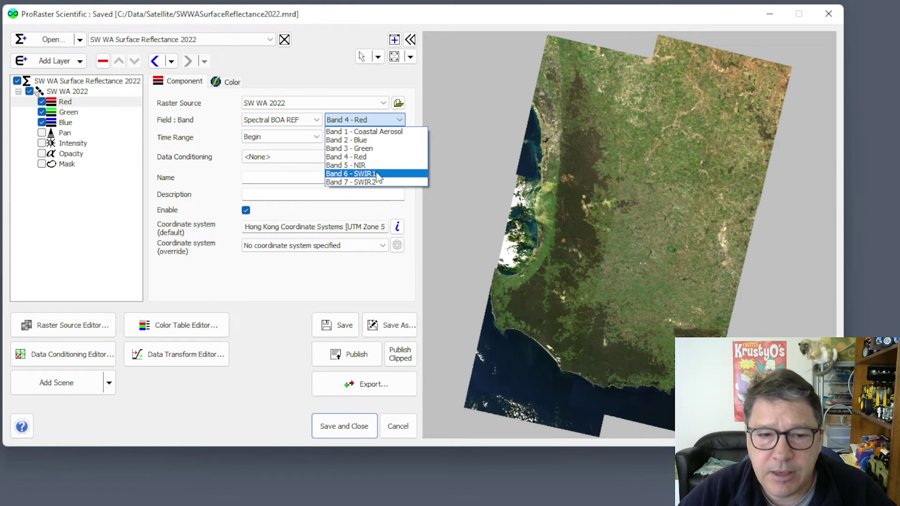
pyautogui.click(414, 79)
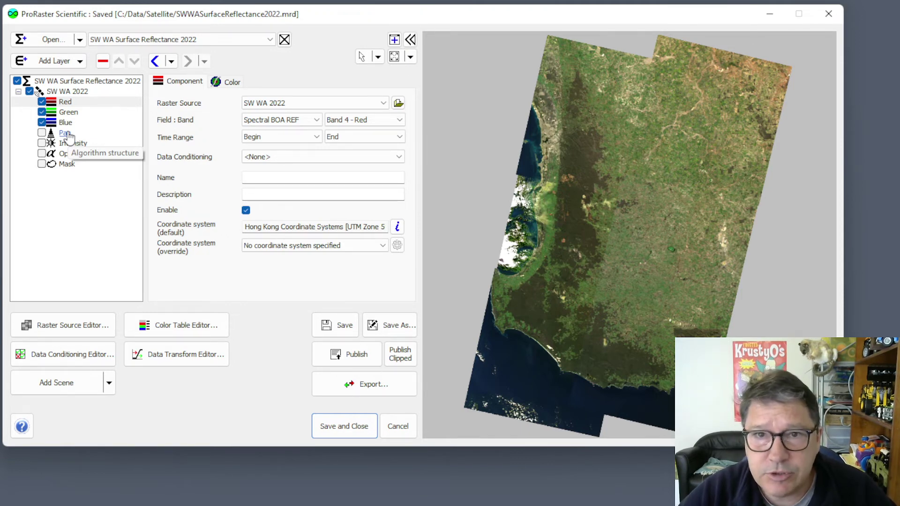
# Review the full file names in the SW WA 2022 L1 raster source without changing the source.
pyautogui.click(87, 333)
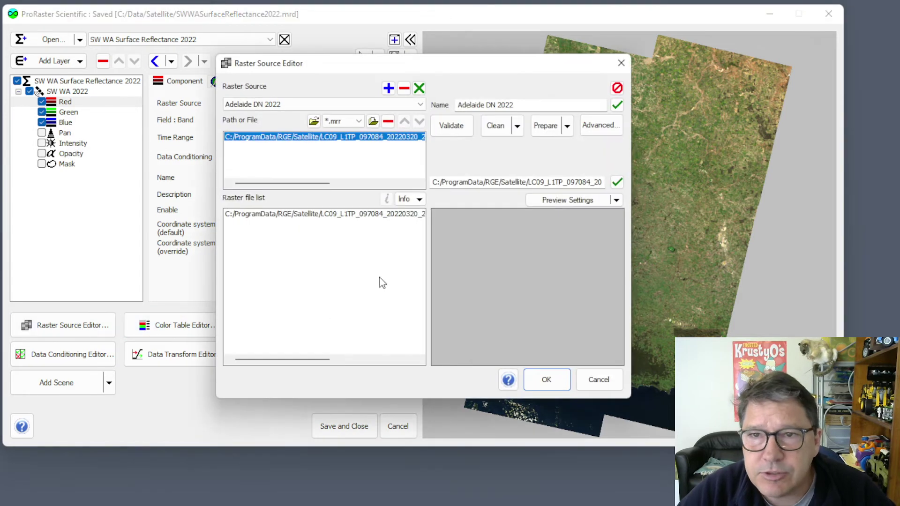
pyautogui.click(345, 105)
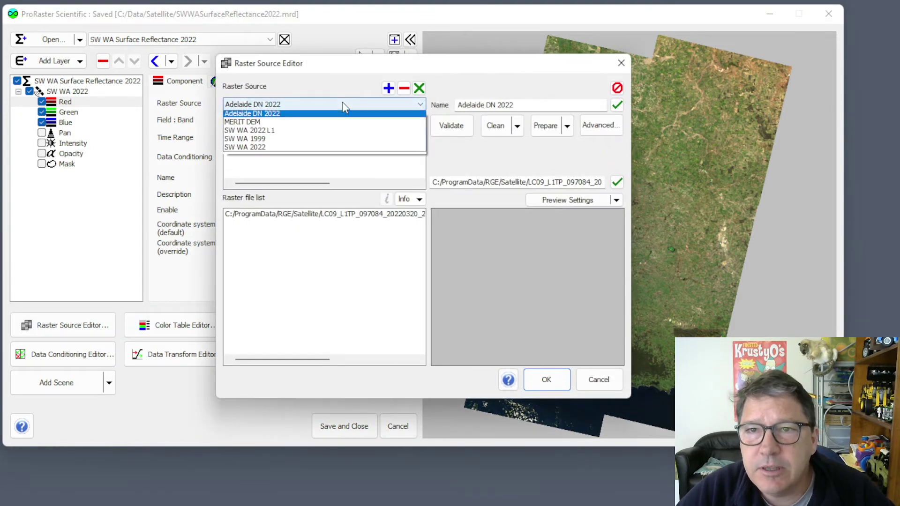
pyautogui.click(280, 134)
pyautogui.moveTo(275, 360); pyautogui.dragTo(321, 361)
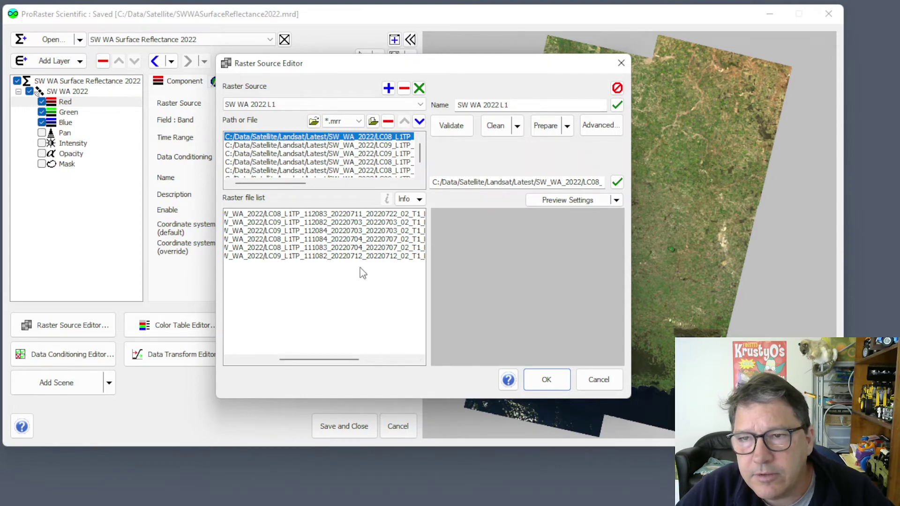
pyautogui.click(598, 379)
# Check the Pan component's field and band choices, keep Spectral DN with Band 8 - Pan, and enable the component.
pyautogui.click(65, 134)
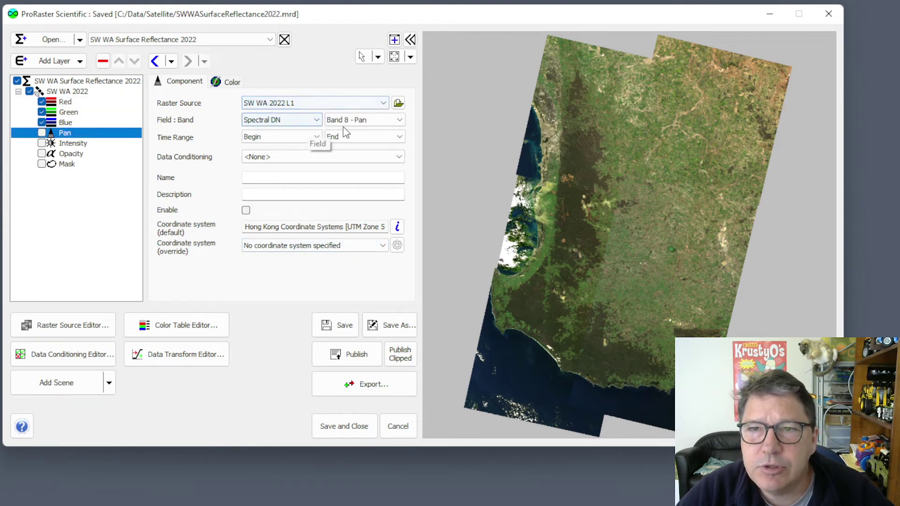
pyautogui.click(298, 121)
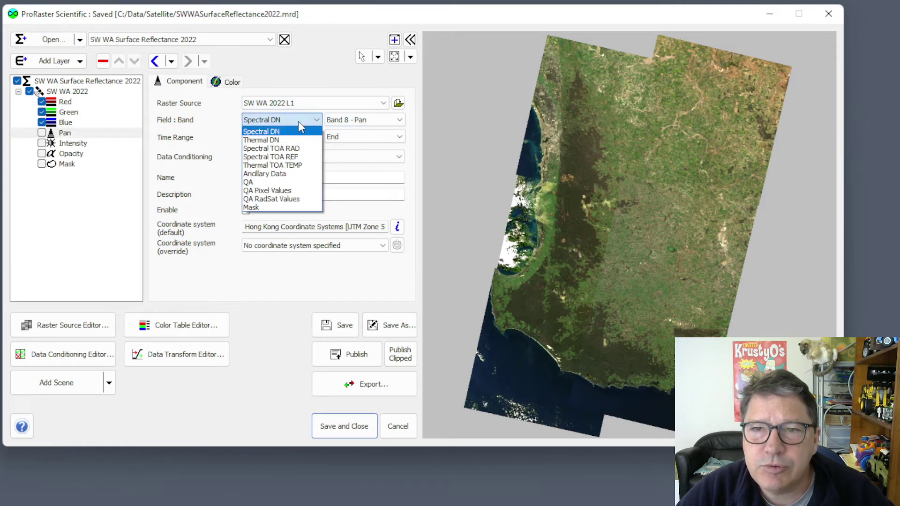
pyautogui.click(298, 121)
pyautogui.click(368, 123)
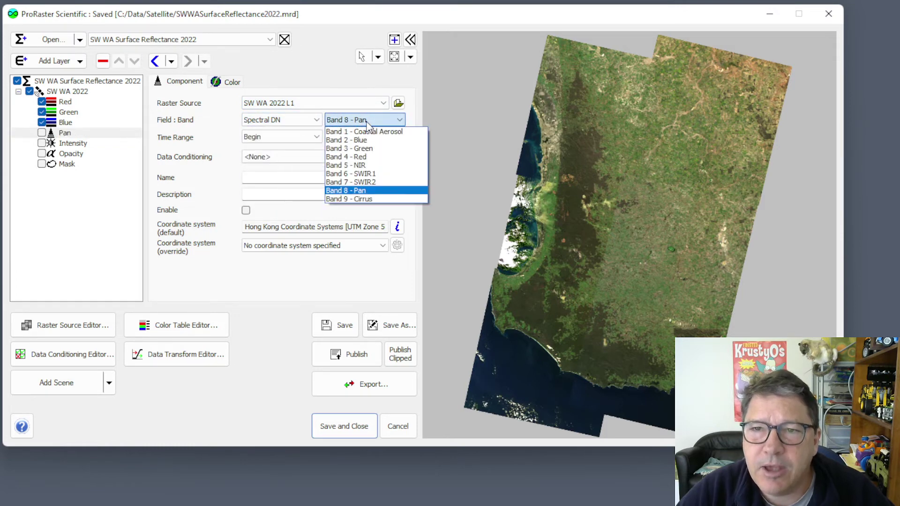
pyautogui.click(368, 121)
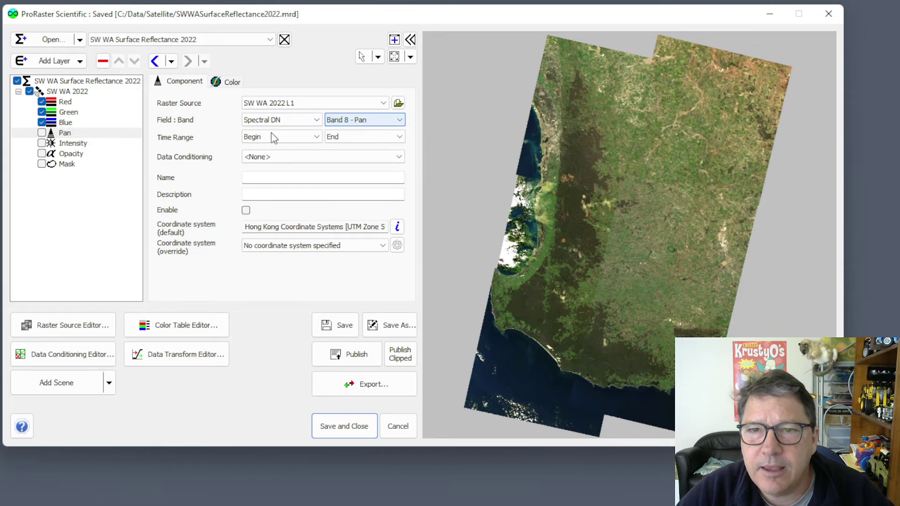
pyautogui.click(246, 211)
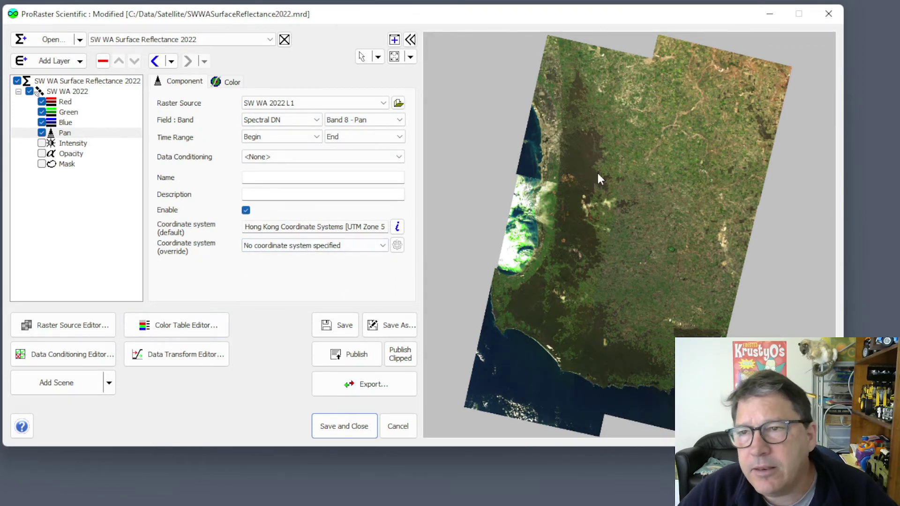
# Review the Pan component's color transform settings and examine the pansharpened imagery closely around the cleared mining area in the dark forest.
pyautogui.click(236, 84)
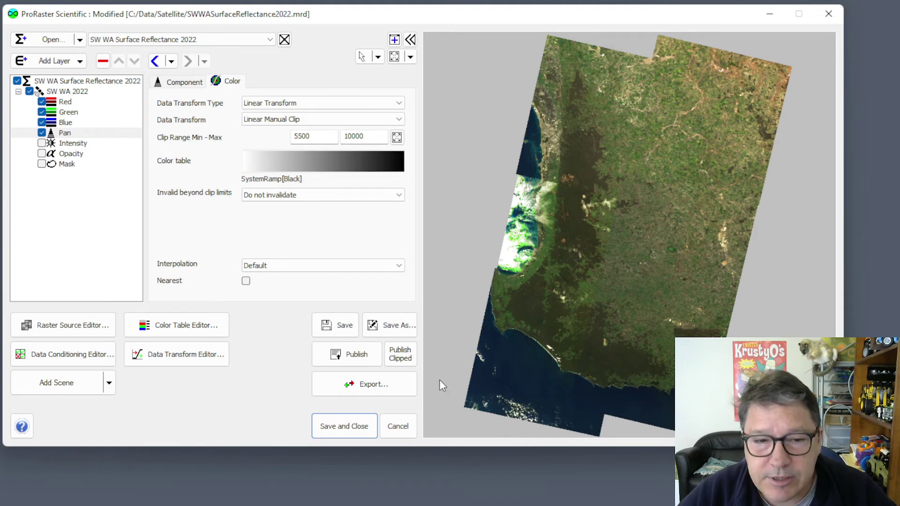
pyautogui.scroll(8, 552, 219)
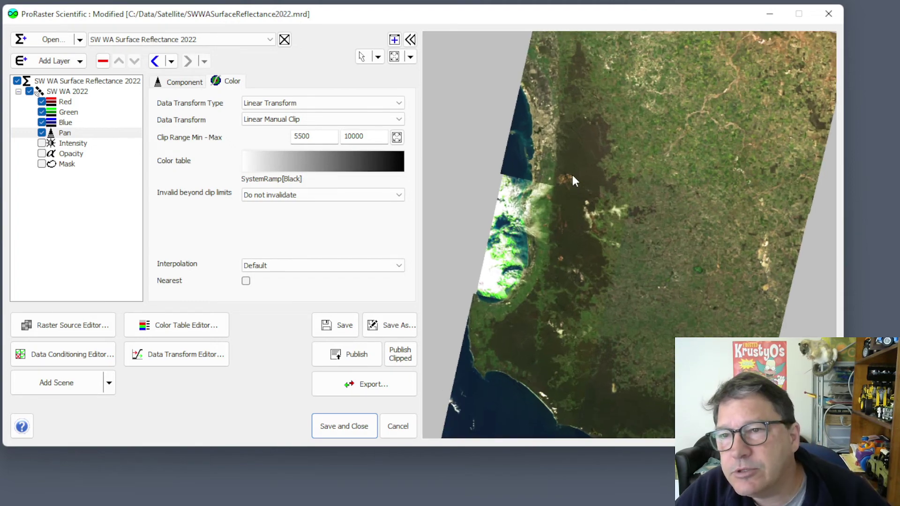
pyautogui.scroll(8, 550, 190)
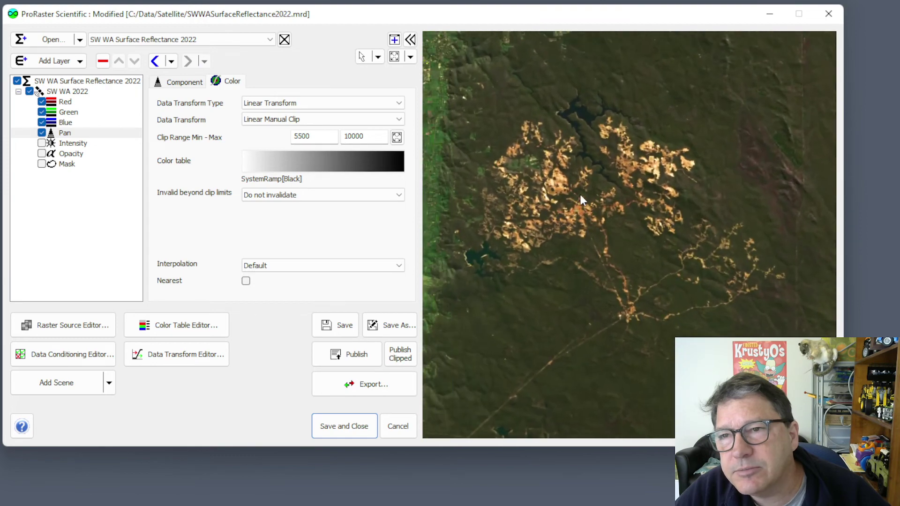
pyautogui.scroll(10, 656, 265)
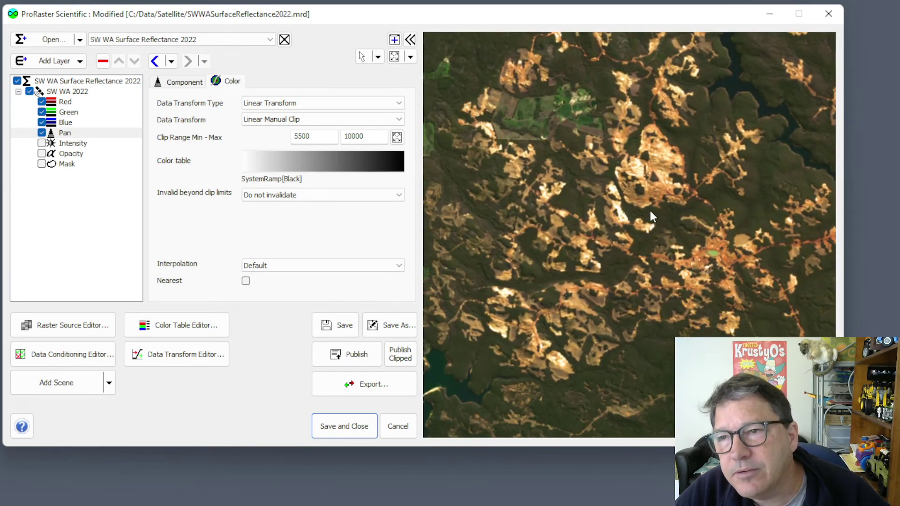
pyautogui.moveTo(694, 167); pyautogui.dragTo(648, 249)
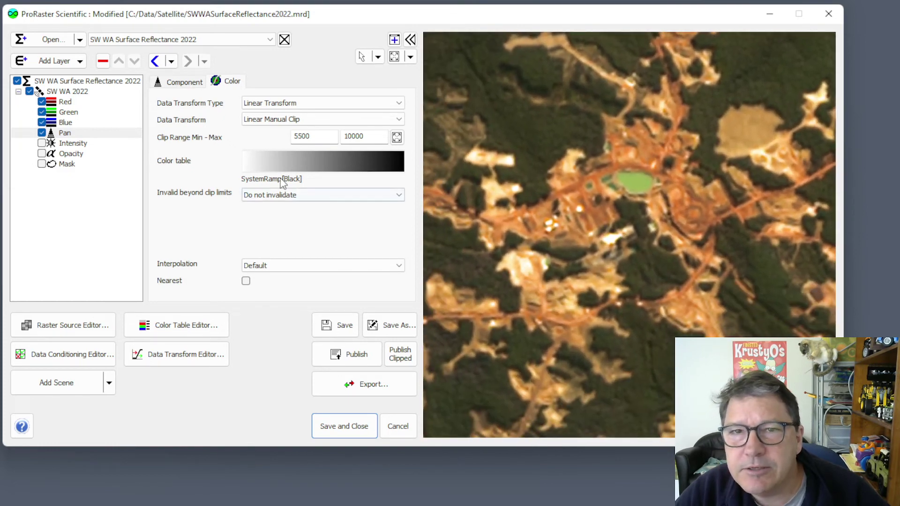
# Compare the cleared mining area with pansharpening off and on, leaving the Pan component enabled.
pyautogui.click(42, 134)
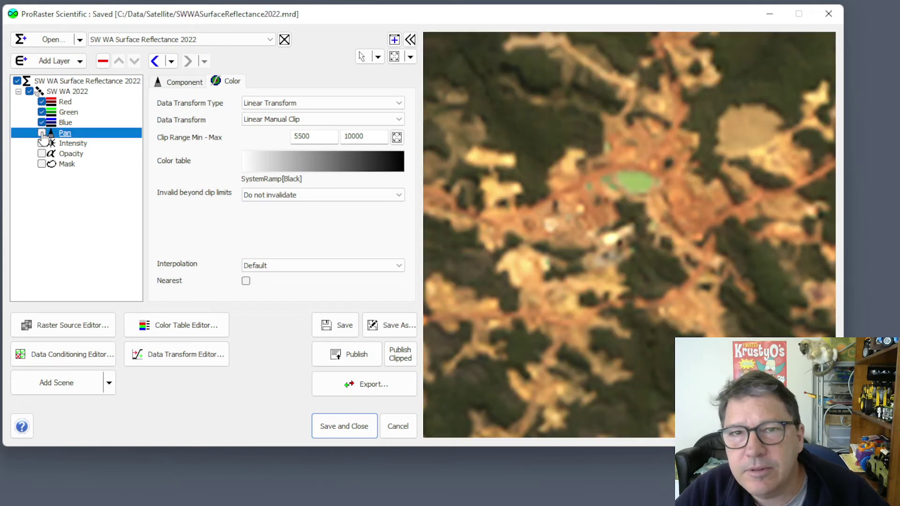
pyautogui.click(42, 133)
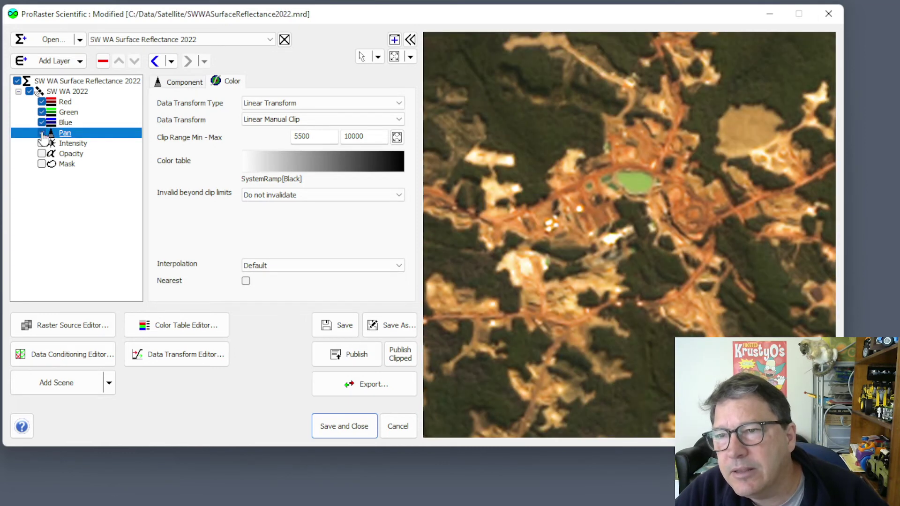
pyautogui.click(42, 133)
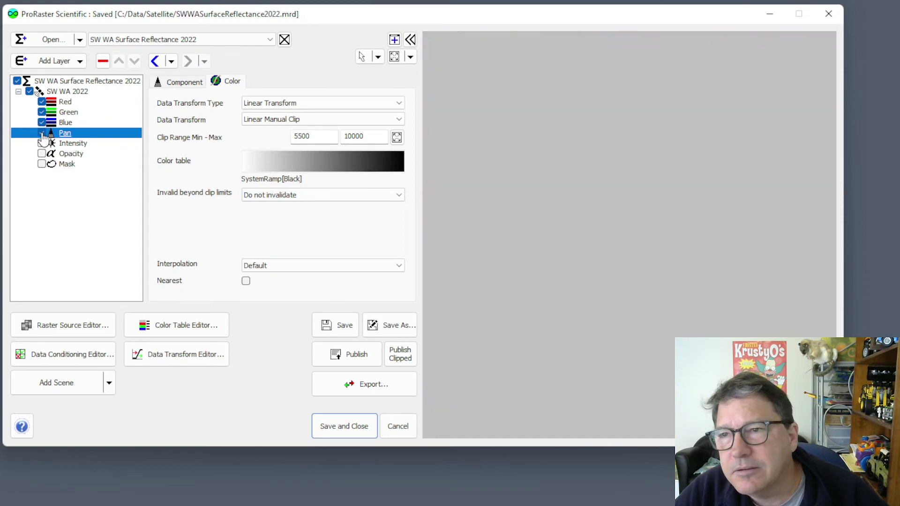
pyautogui.click(42, 134)
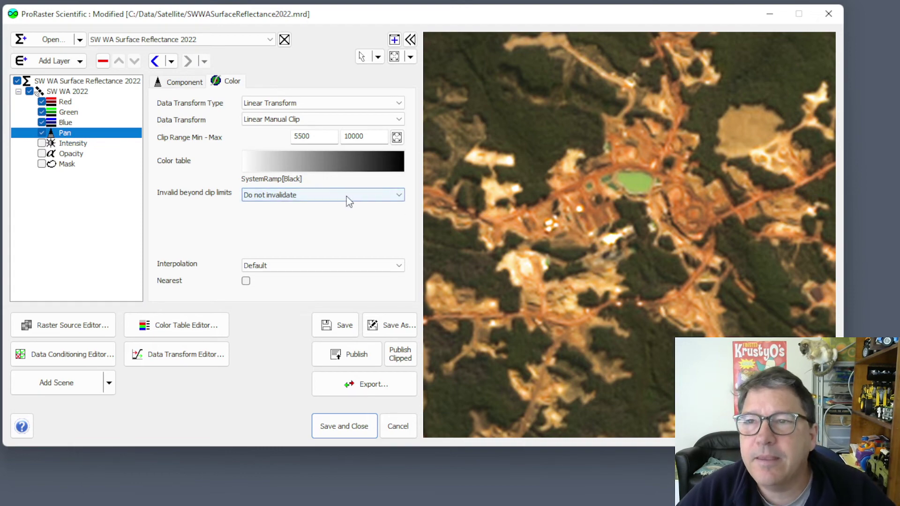
# Enable the Mask component for the full SW WA mosaic, using the Mask field and the Land (Clear) band.
pyautogui.scroll(-1, 586, 268)
pyautogui.scroll(-4, 659, 258)
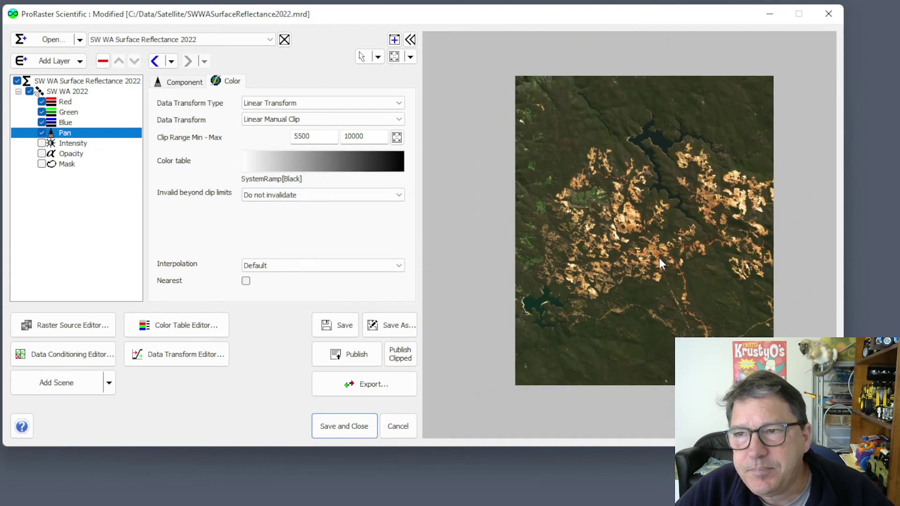
pyautogui.scroll(-2, 661, 264)
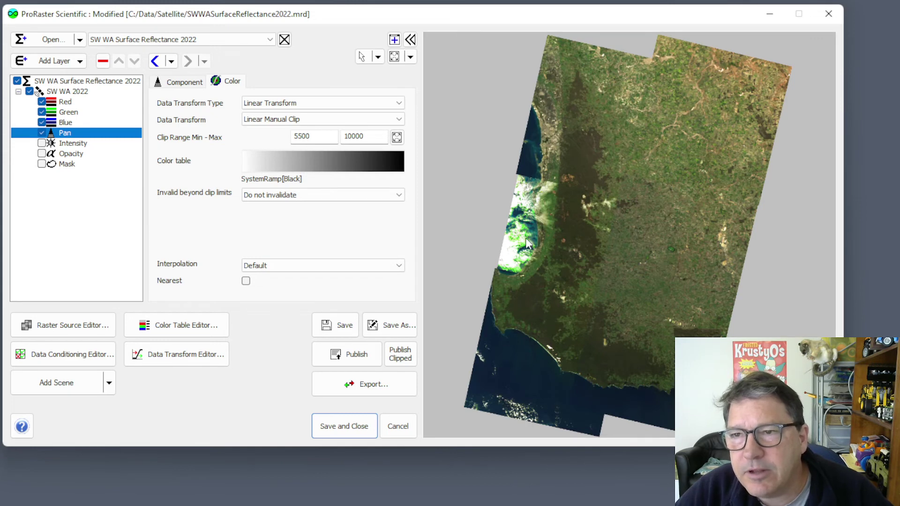
pyautogui.click(66, 164)
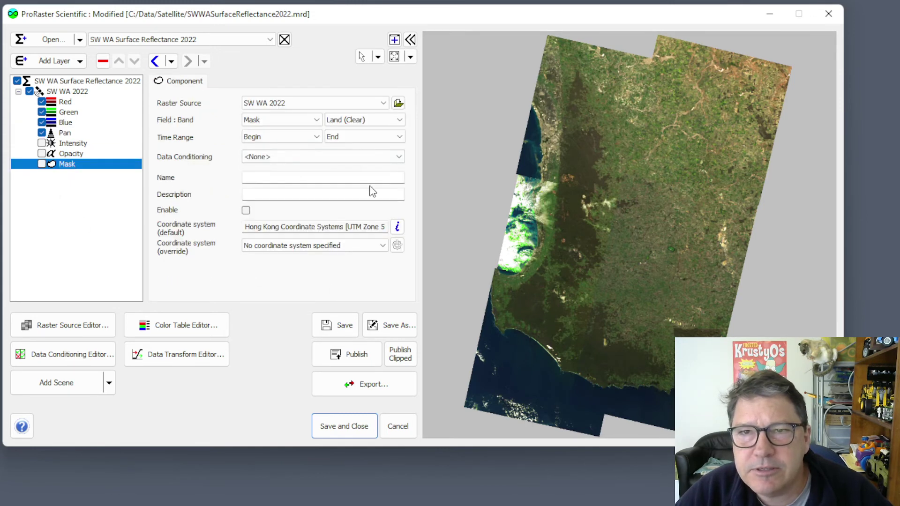
pyautogui.click(246, 210)
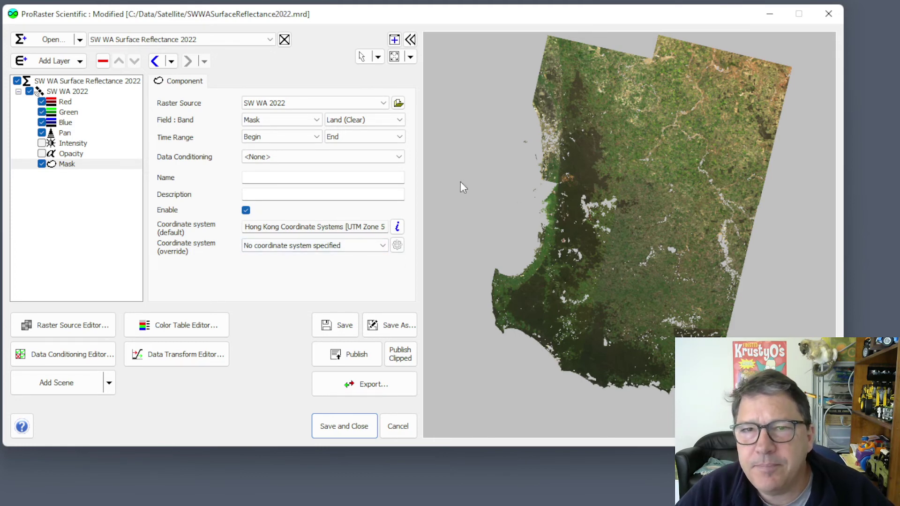
# Assign the MERIT DEM source to the Intensity component, turn off its highlight while keeping the shadow, and enable the component.
pyautogui.click(76, 147)
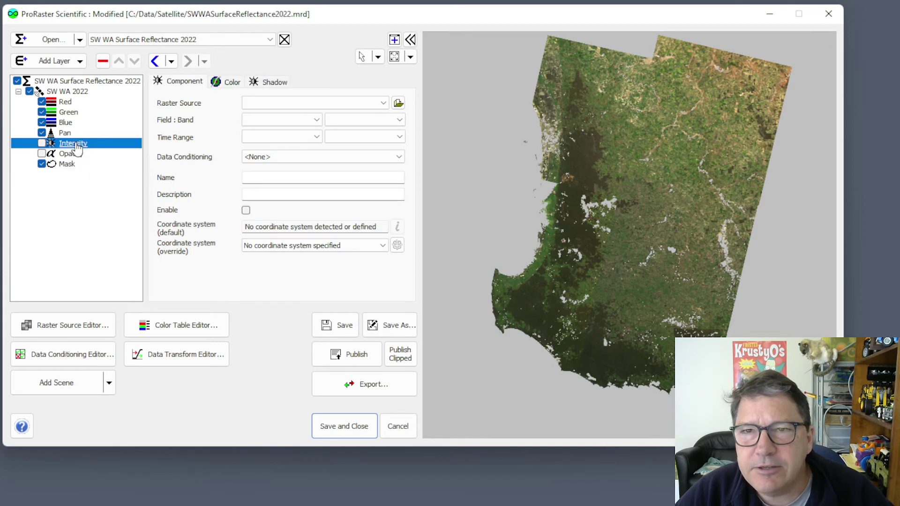
pyautogui.click(306, 105)
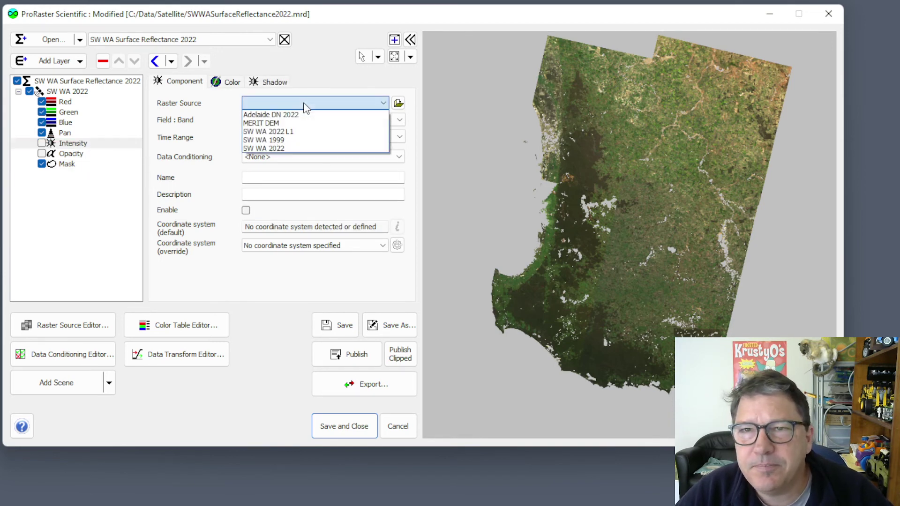
pyautogui.click(287, 123)
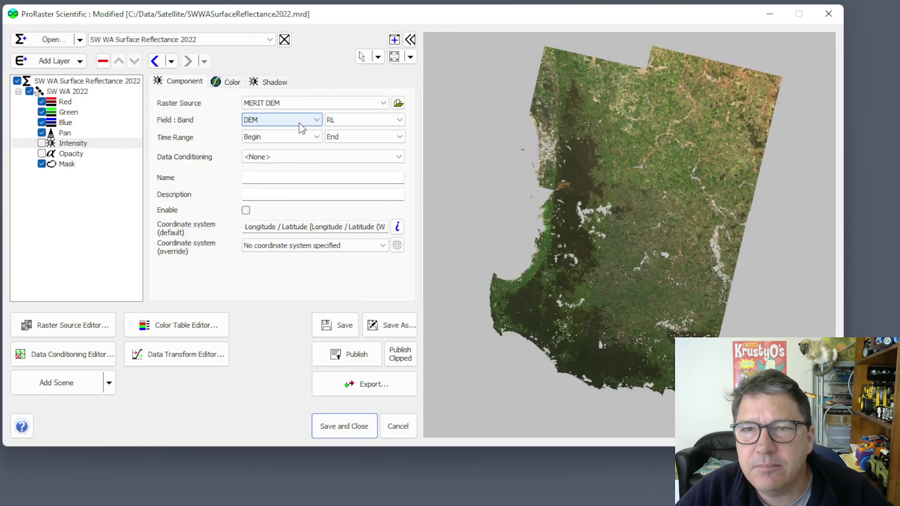
pyautogui.click(276, 85)
pyautogui.click(300, 199)
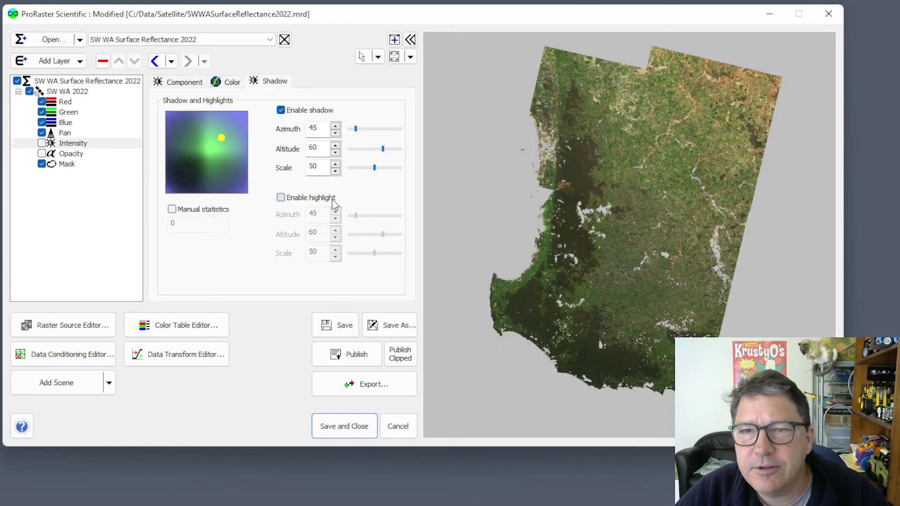
pyautogui.click(192, 89)
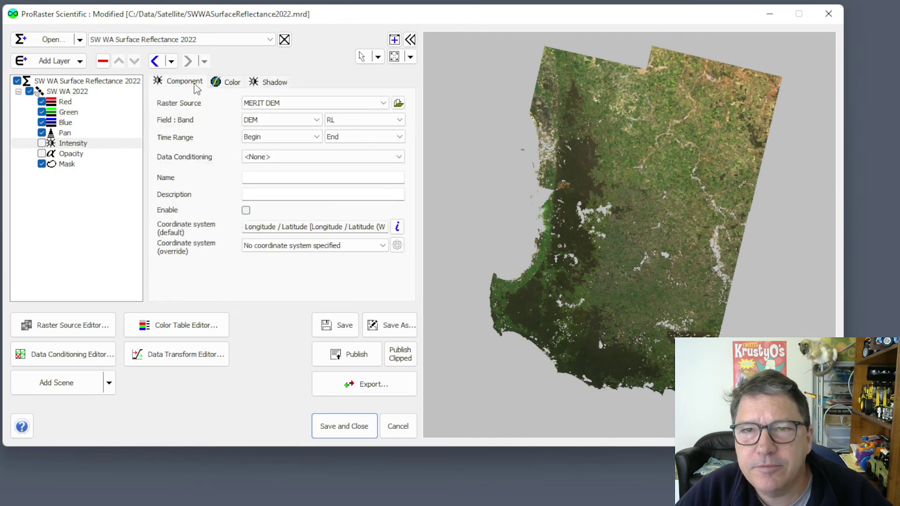
pyautogui.click(246, 211)
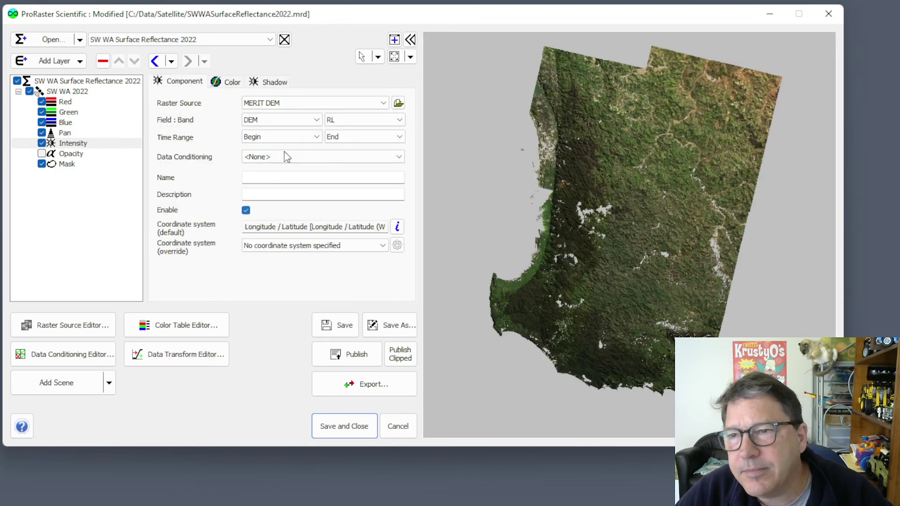
# Examine the DEM-shaded natural color imagery closely along the escarpment, the cleared mining area, the coastal plain and the orange rectangular ponds.
pyautogui.scroll(5, 615, 237)
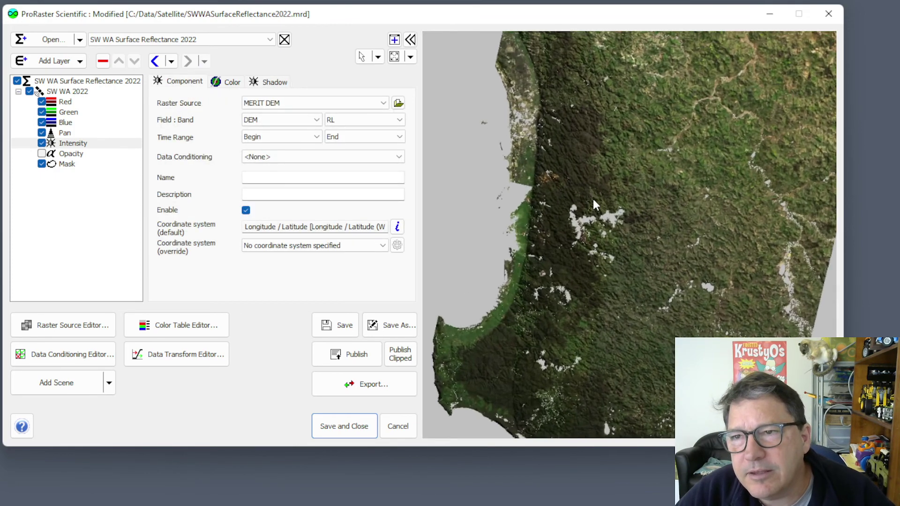
pyautogui.scroll(3, 684, 233)
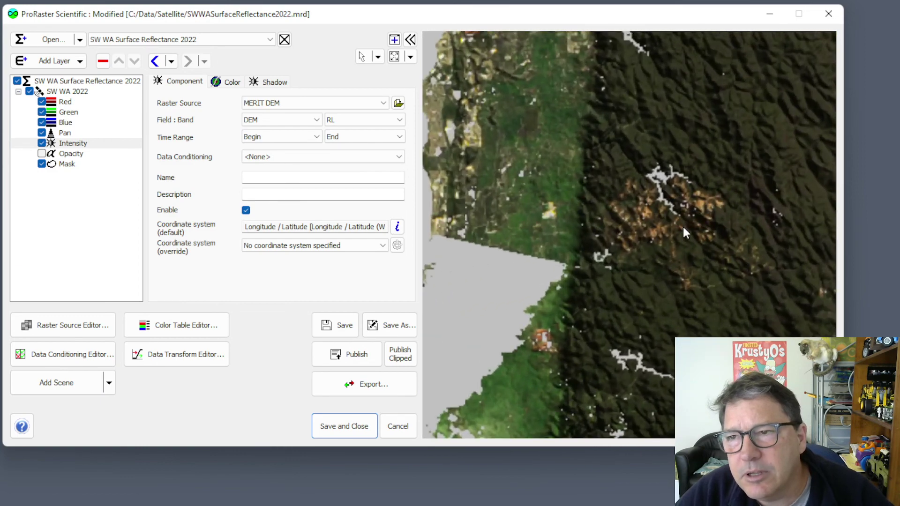
pyautogui.scroll(4, 676, 229)
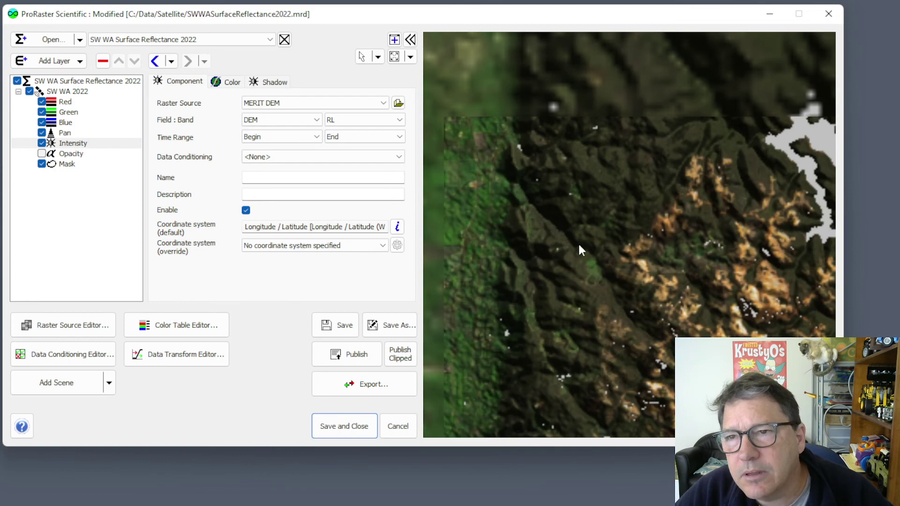
pyautogui.moveTo(566, 353); pyautogui.dragTo(696, 171)
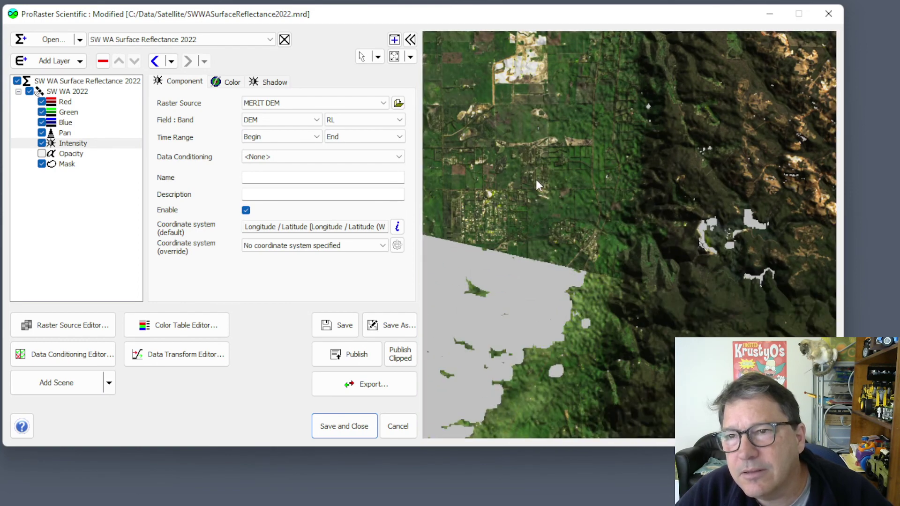
pyautogui.scroll(-5, 666, 243)
pyautogui.scroll(3, 652, 279)
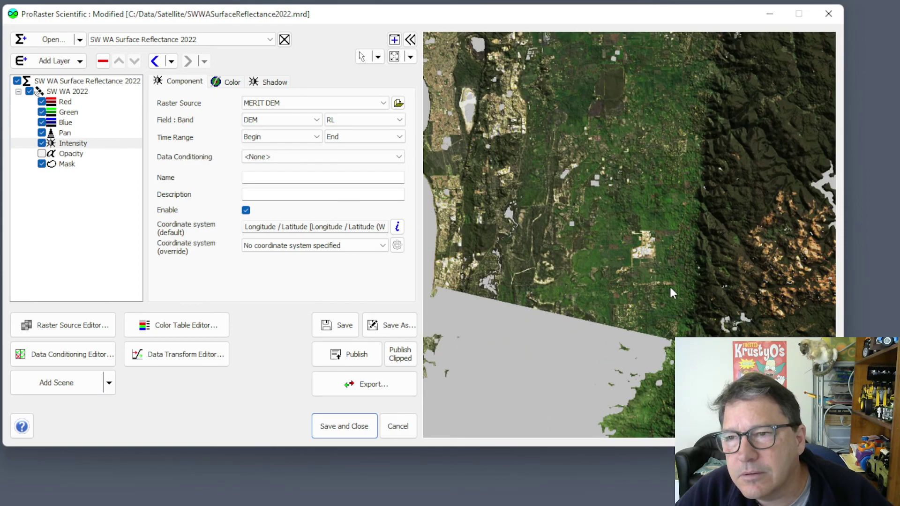
pyautogui.moveTo(670, 285); pyautogui.dragTo(617, 129)
pyautogui.moveTo(657, 269); pyautogui.dragTo(603, 242)
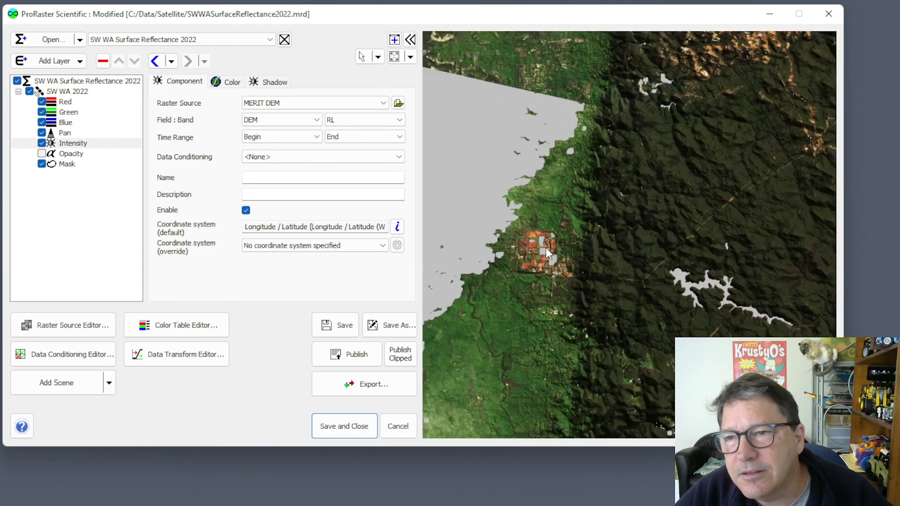
pyautogui.scroll(4, 547, 247)
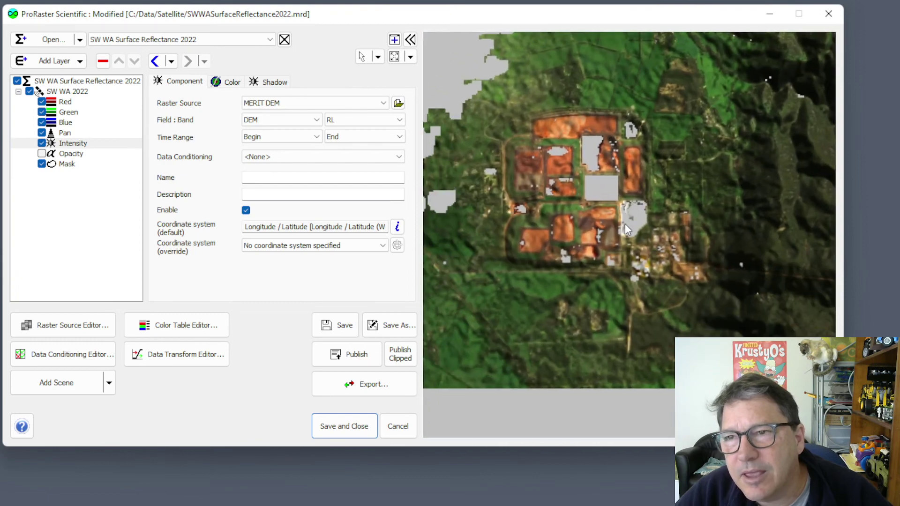
pyautogui.moveTo(653, 240); pyautogui.dragTo(589, 269)
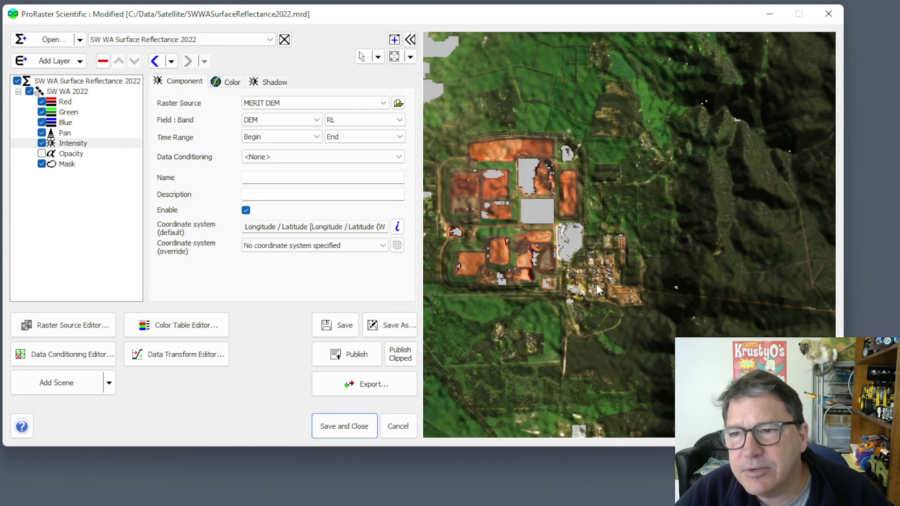
pyautogui.scroll(-3, 693, 263)
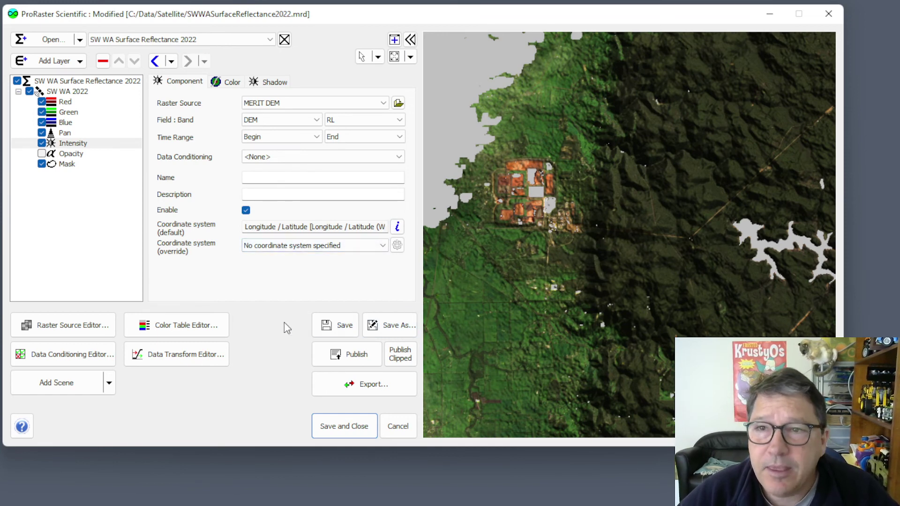
# Display the Pan component's raster source and band settings.
pyautogui.click(67, 134)
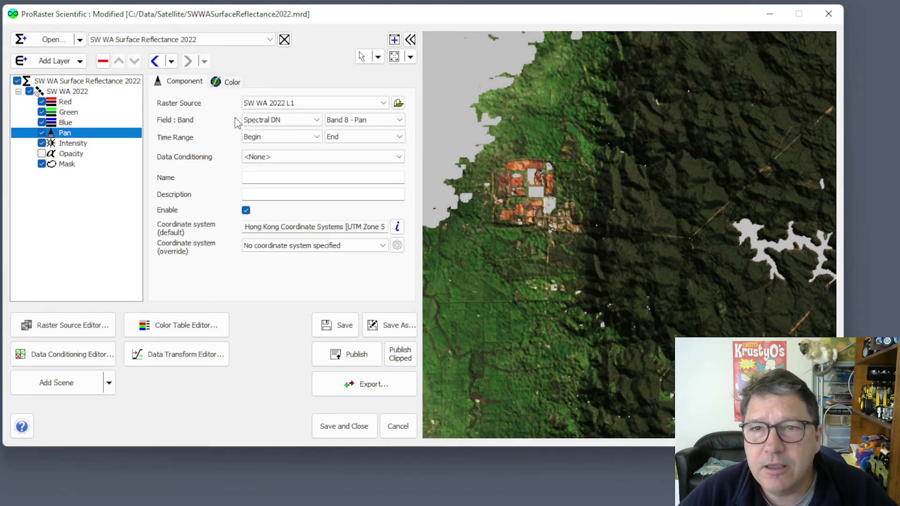